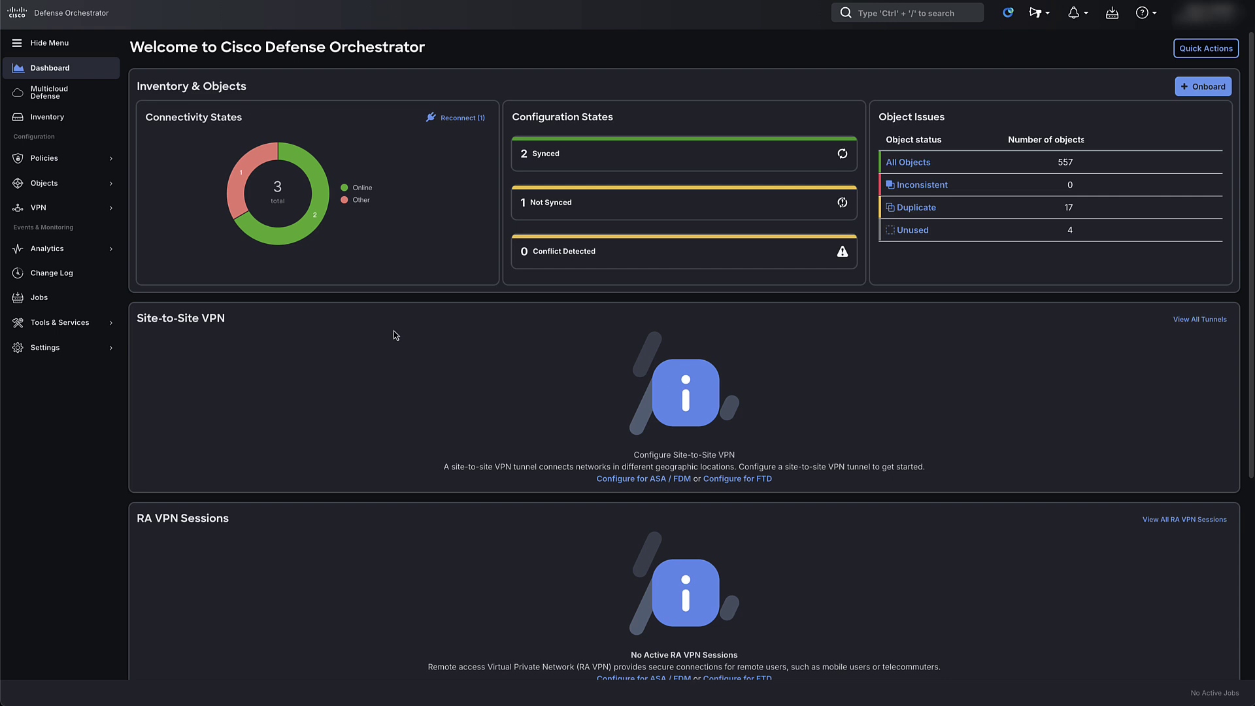
# In General Settings, confirm 'Auto onboard On-Prem FMCs from Cisco Security Cloud' is turned on
pyautogui.click(54, 354)
pyautogui.click(174, 370)
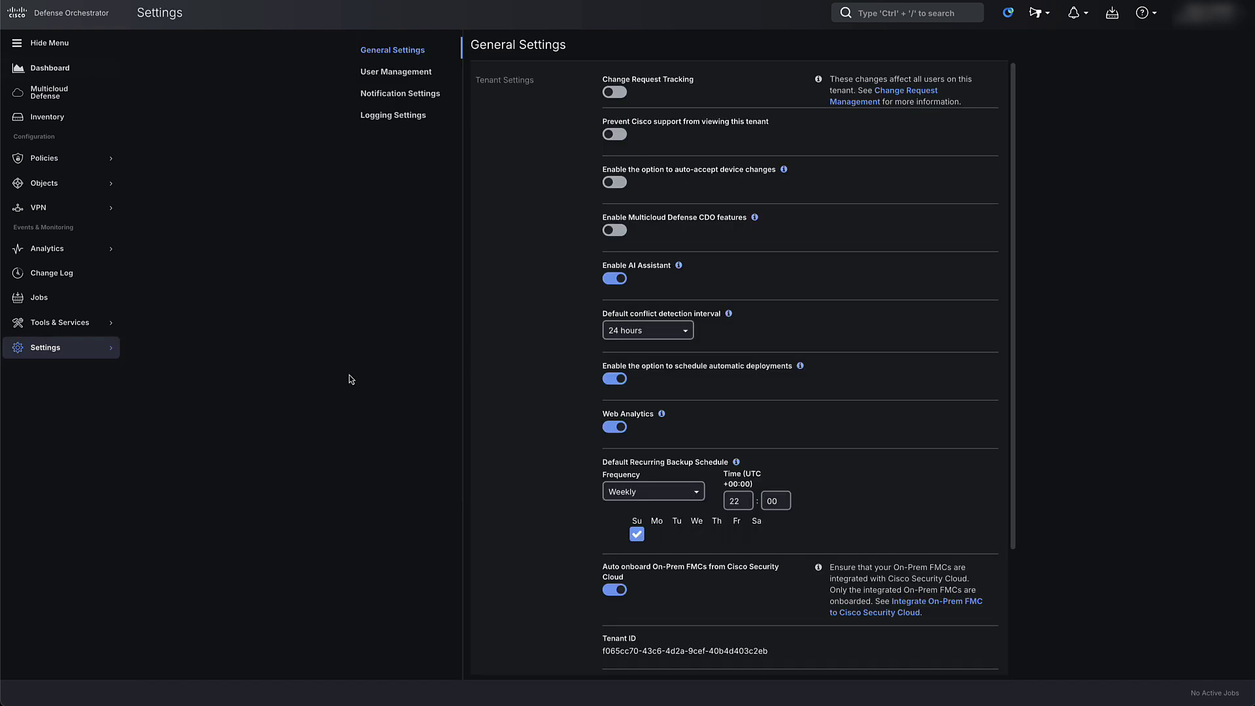
pyautogui.scroll(-3, 612, 419)
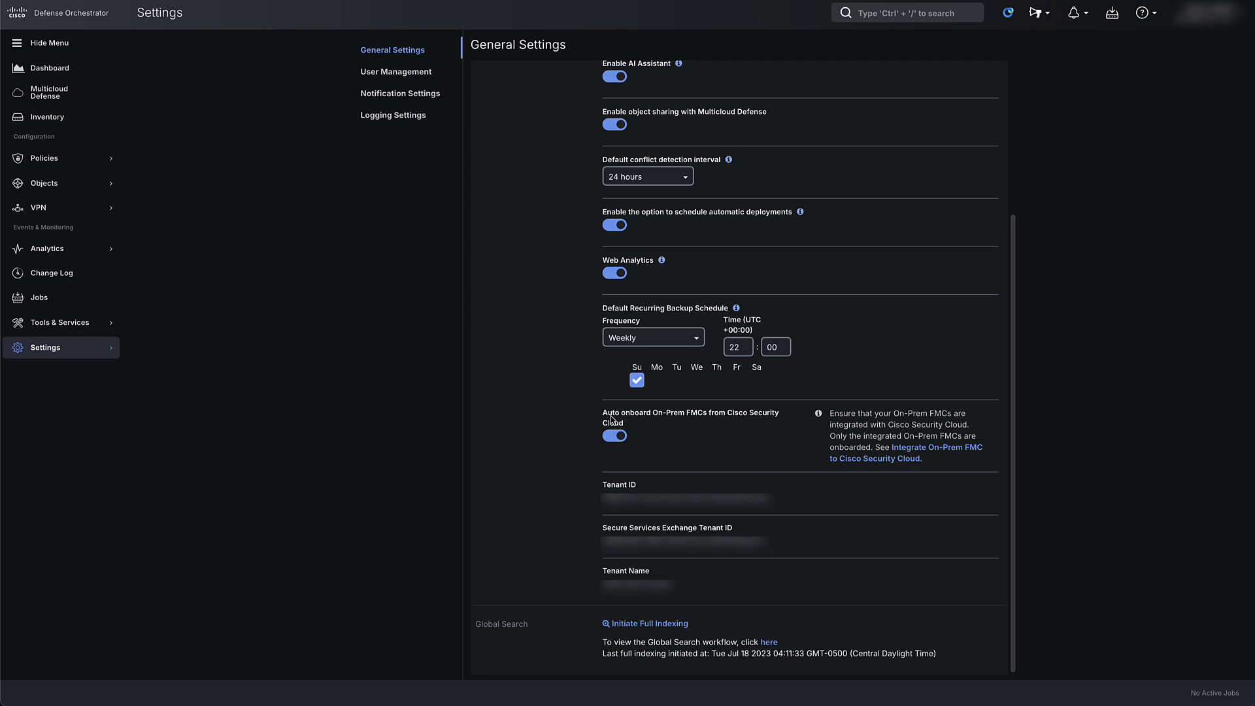
pyautogui.moveTo(603, 417); pyautogui.dragTo(659, 425)
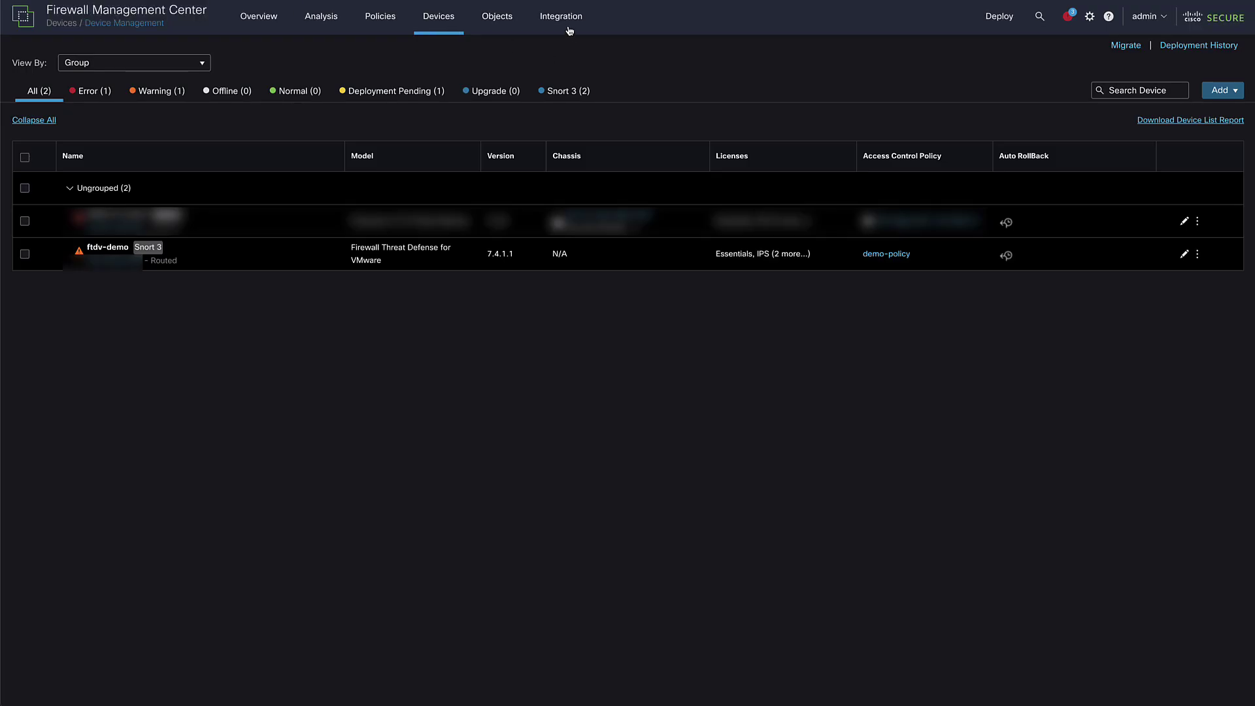
# Go to Integration > Cisco Security Cloud in FMC, where the cloud connection shows disabled
pyautogui.moveTo(569, 28)
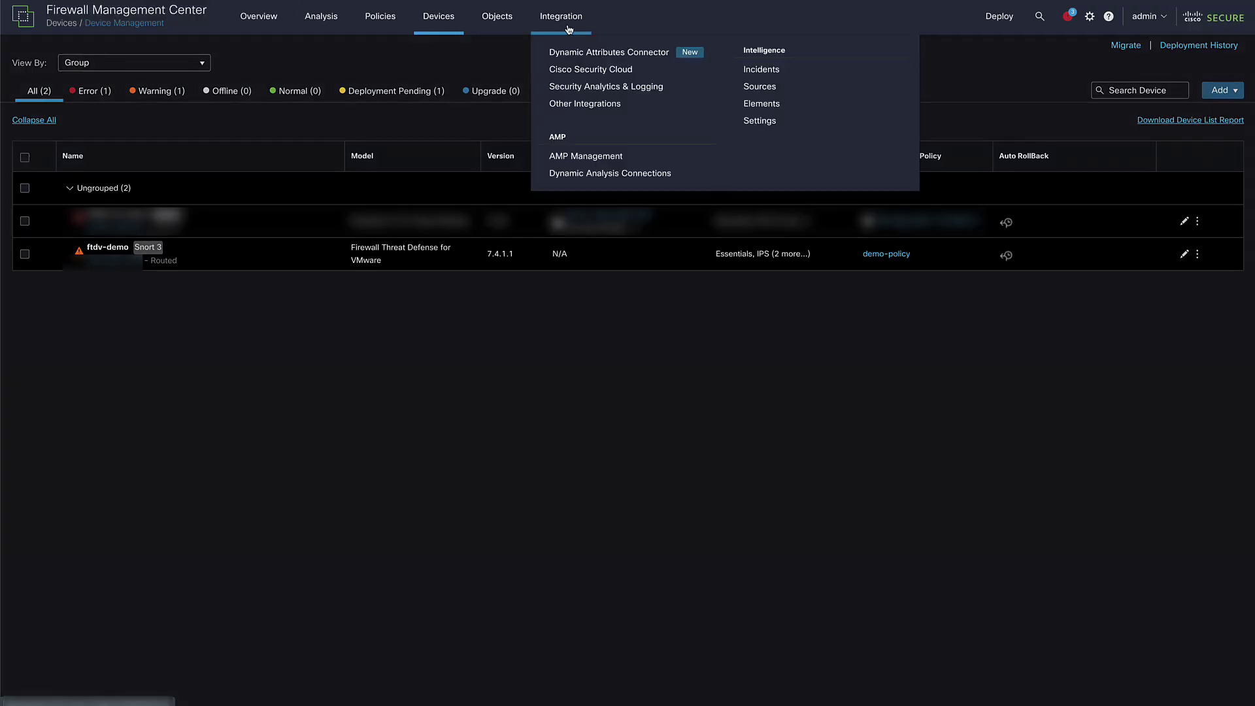
pyautogui.click(571, 71)
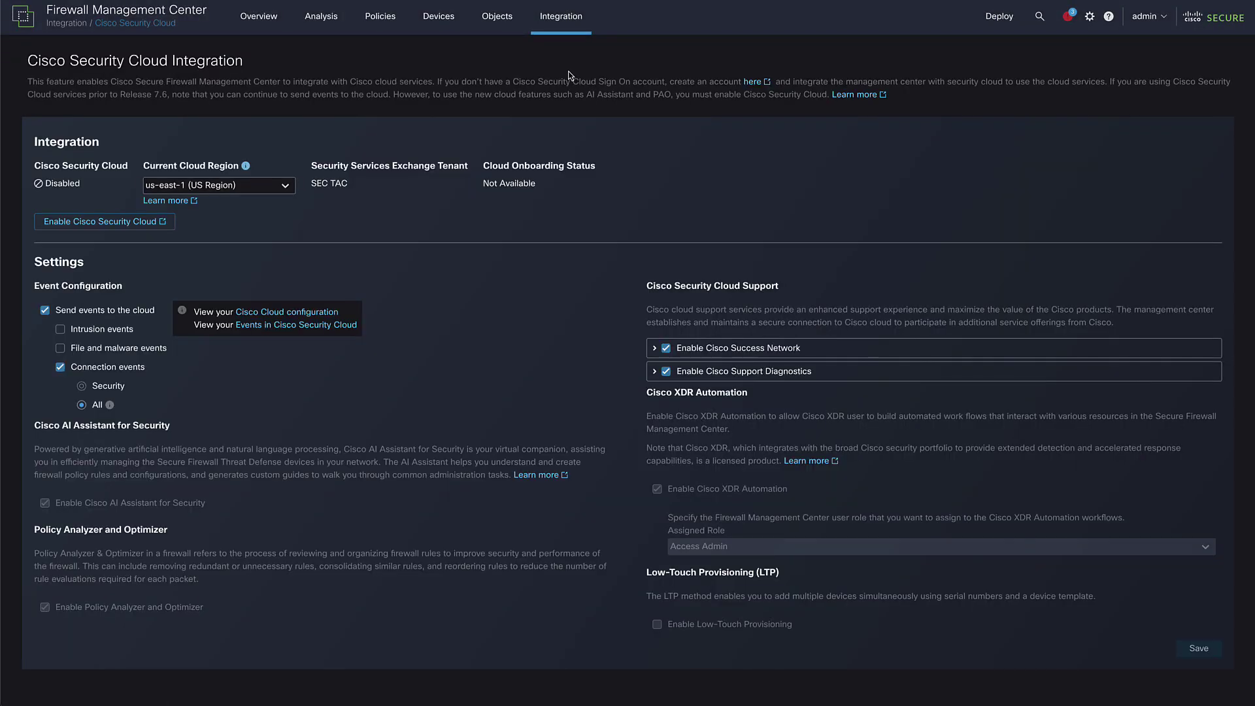
# Enable Cisco Security Cloud and authorize the FMC with the chosen CDO tenant
pyautogui.click(131, 229)
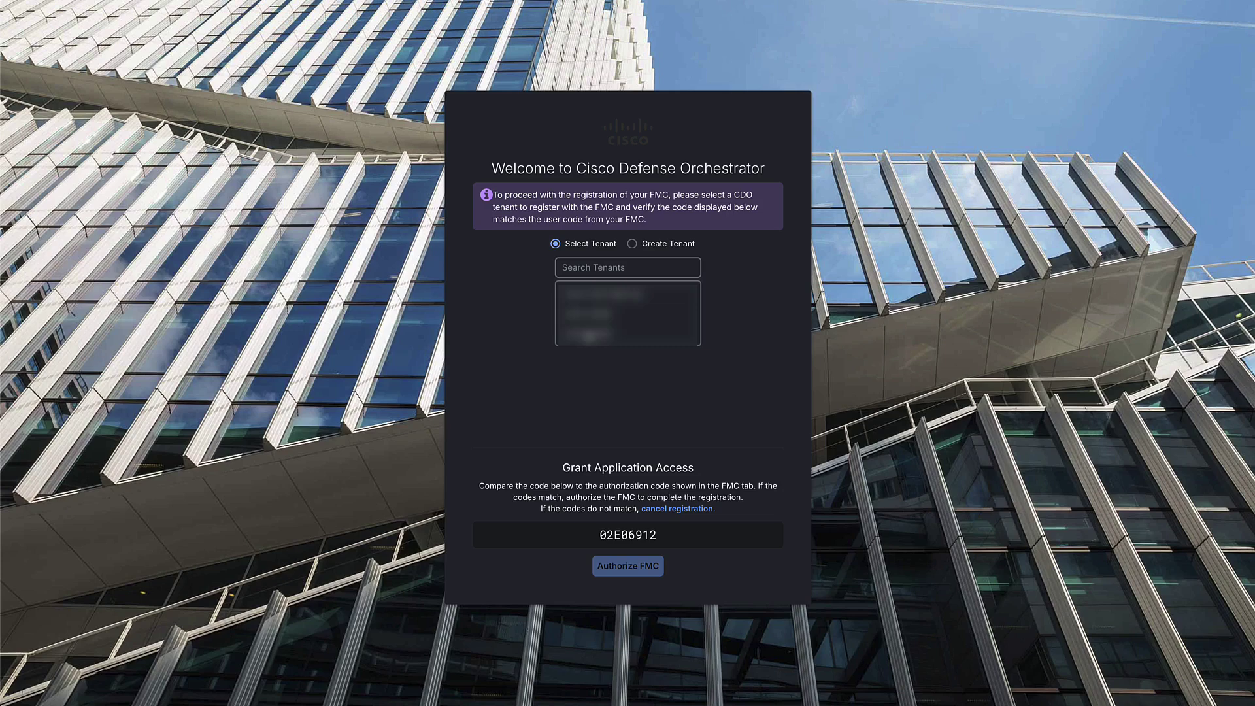
pyautogui.click(591, 318)
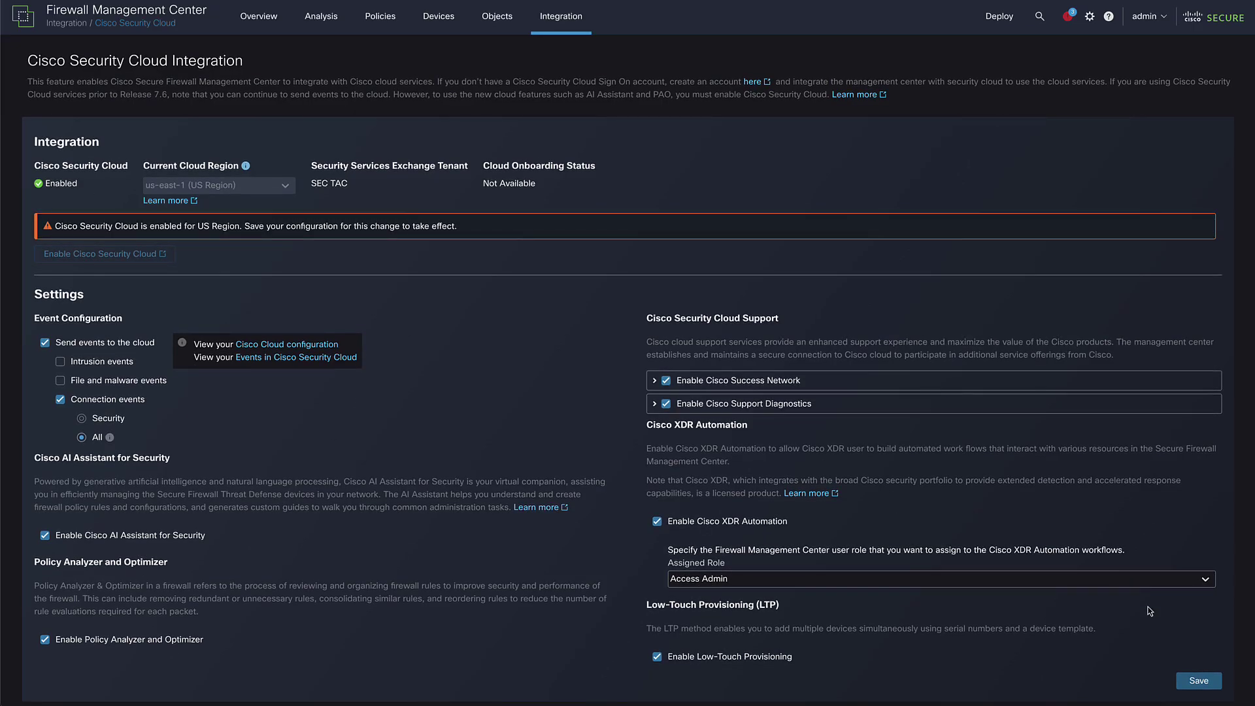
# Save the US-region Cisco Security Cloud integration and check the notifications
pyautogui.click(1202, 682)
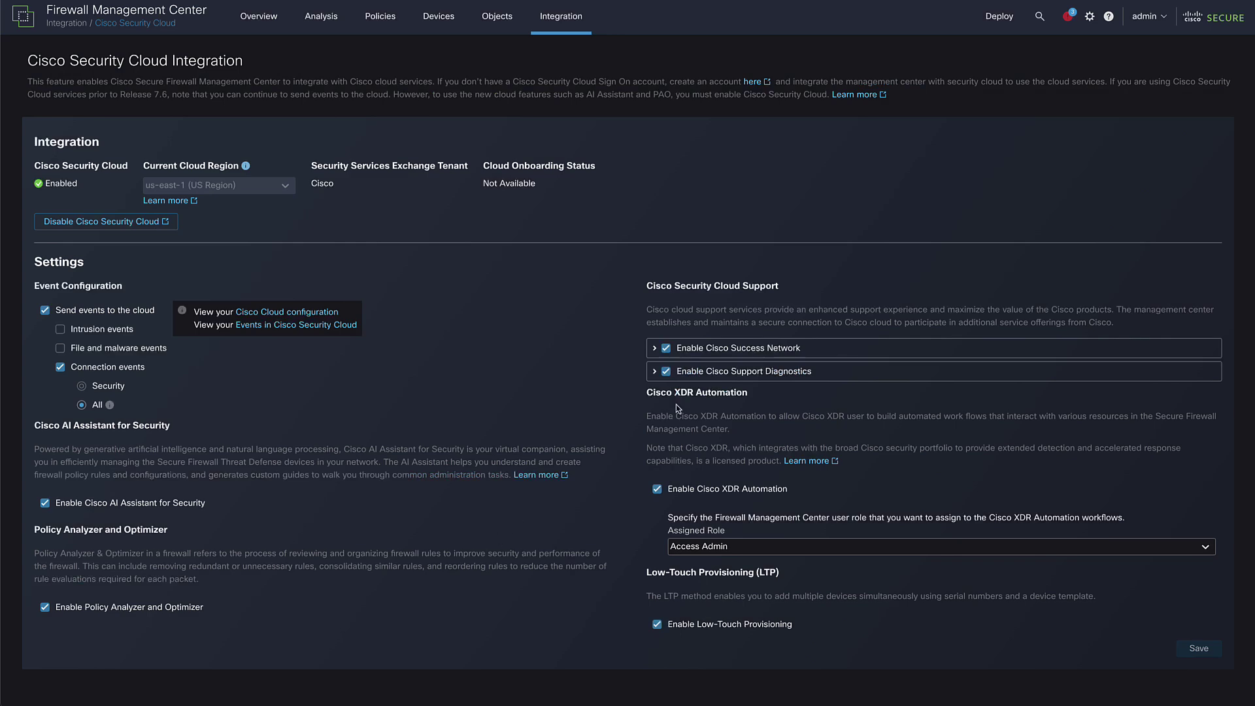
pyautogui.click(1068, 16)
# Verify the registration task succeeded and the on-prem FMC shows Synced with 2 devices
pyautogui.click(1004, 48)
pyautogui.moveTo(971, 129); pyautogui.dragTo(674, 154)
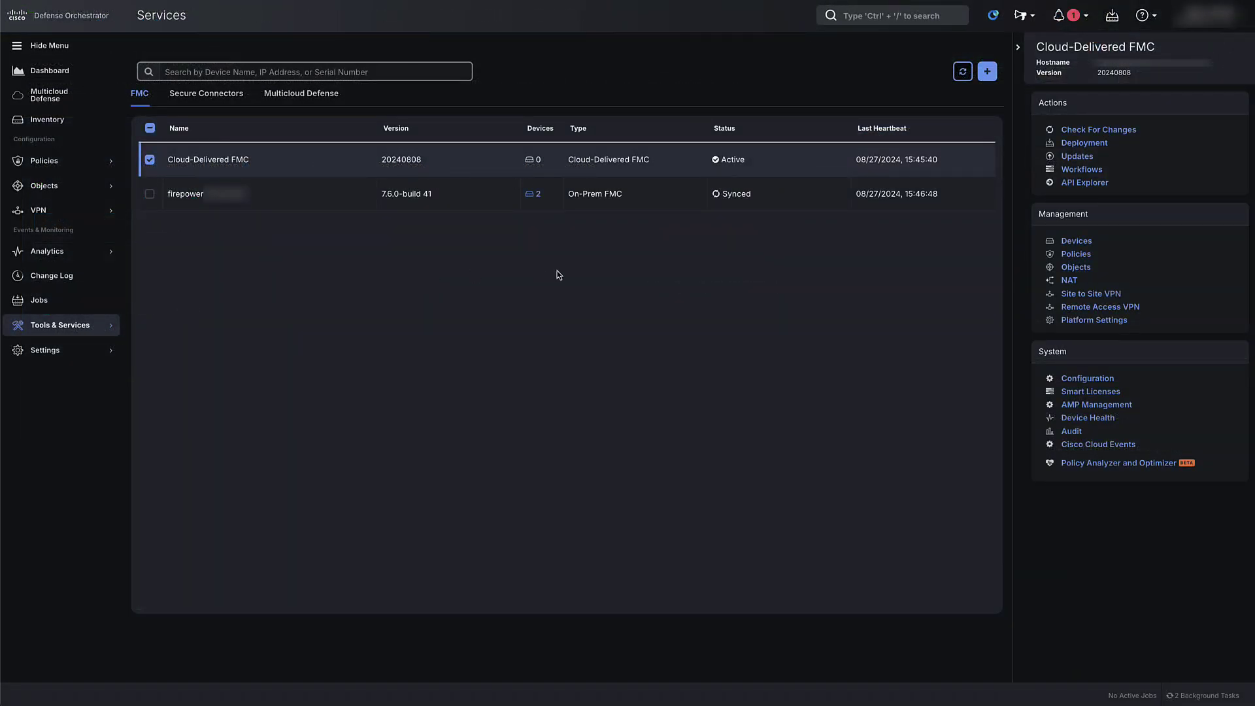
pyautogui.moveTo(168, 194); pyautogui.dragTo(670, 204)
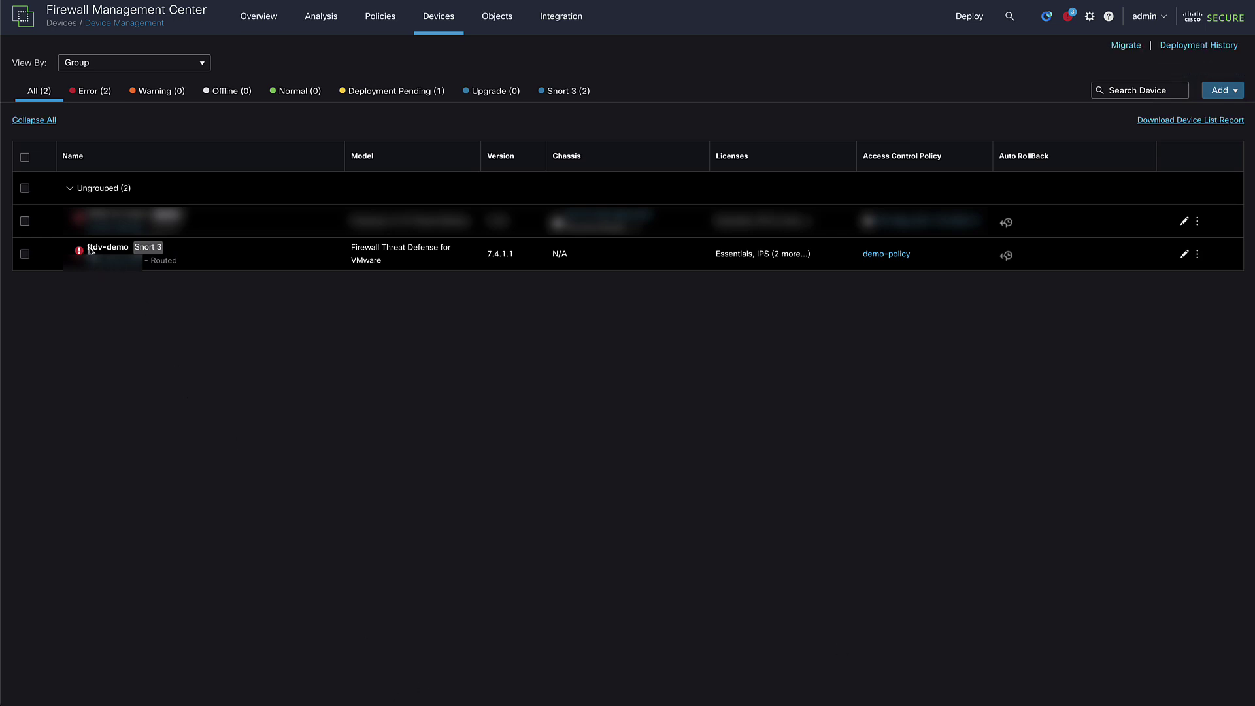
# Select ftdv-demo in Device Management, then go to Tools & Services > Migrate FTD to cdFMC
pyautogui.click(267, 256)
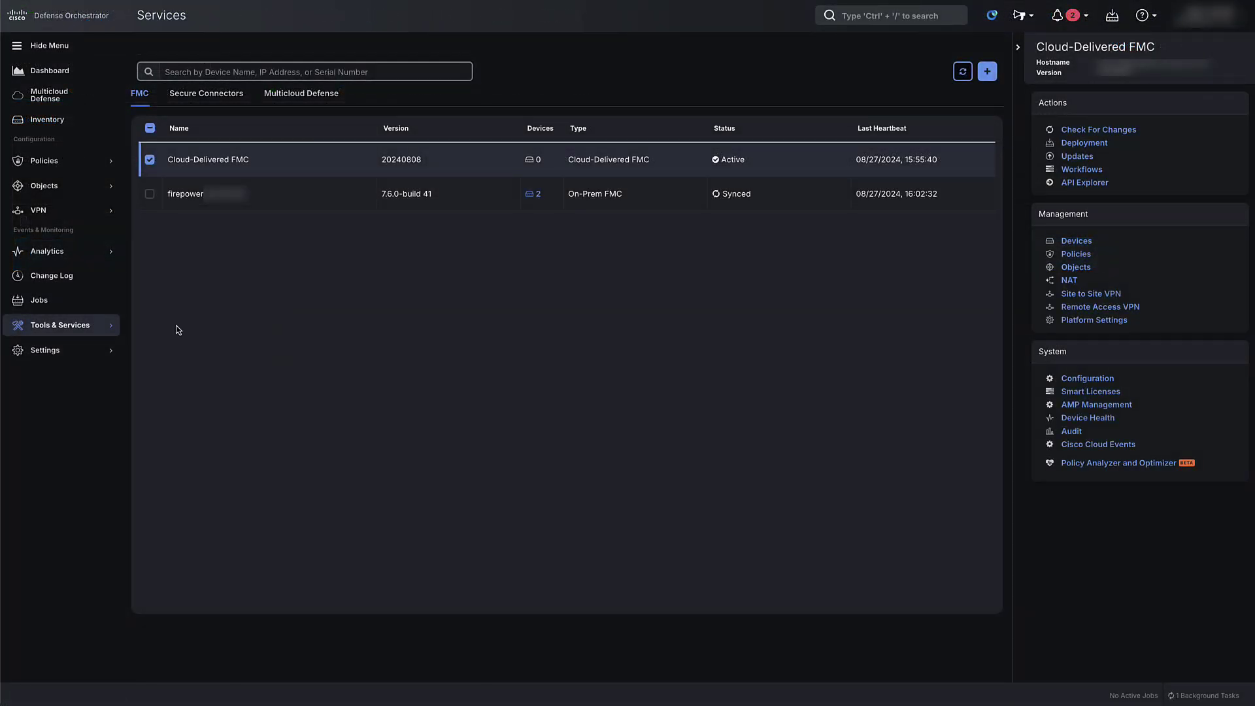
pyautogui.click(68, 329)
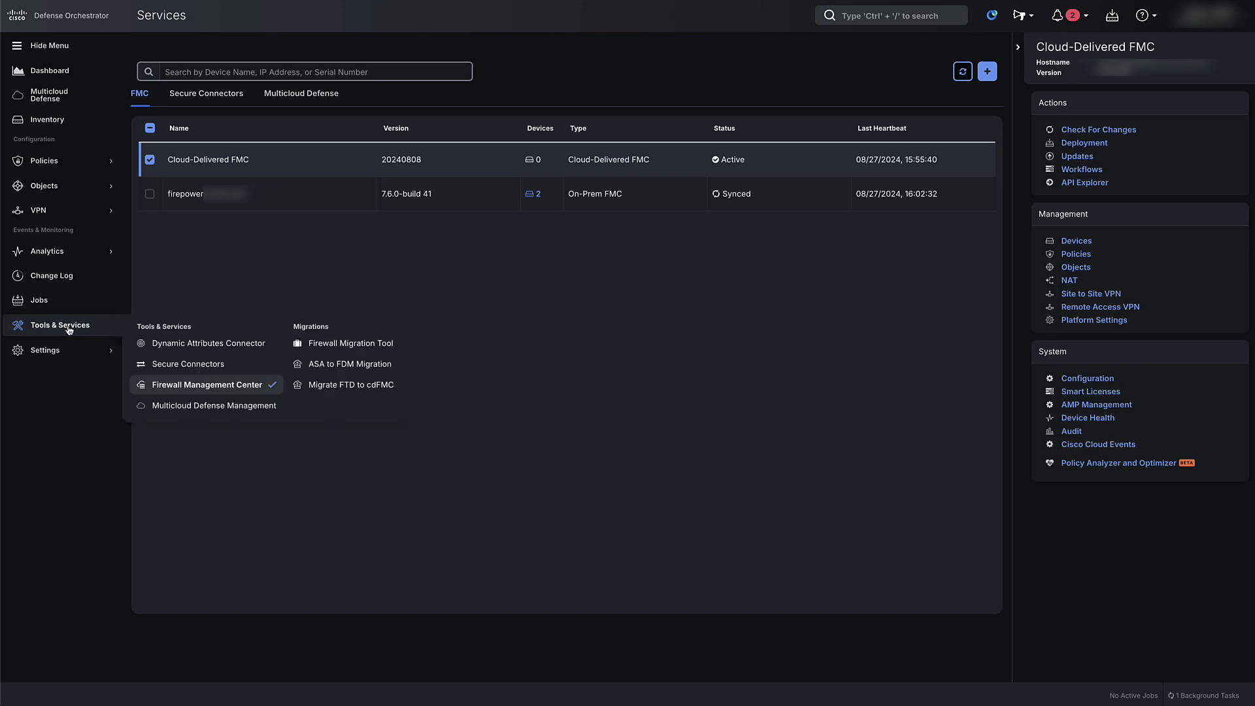
pyautogui.click(348, 393)
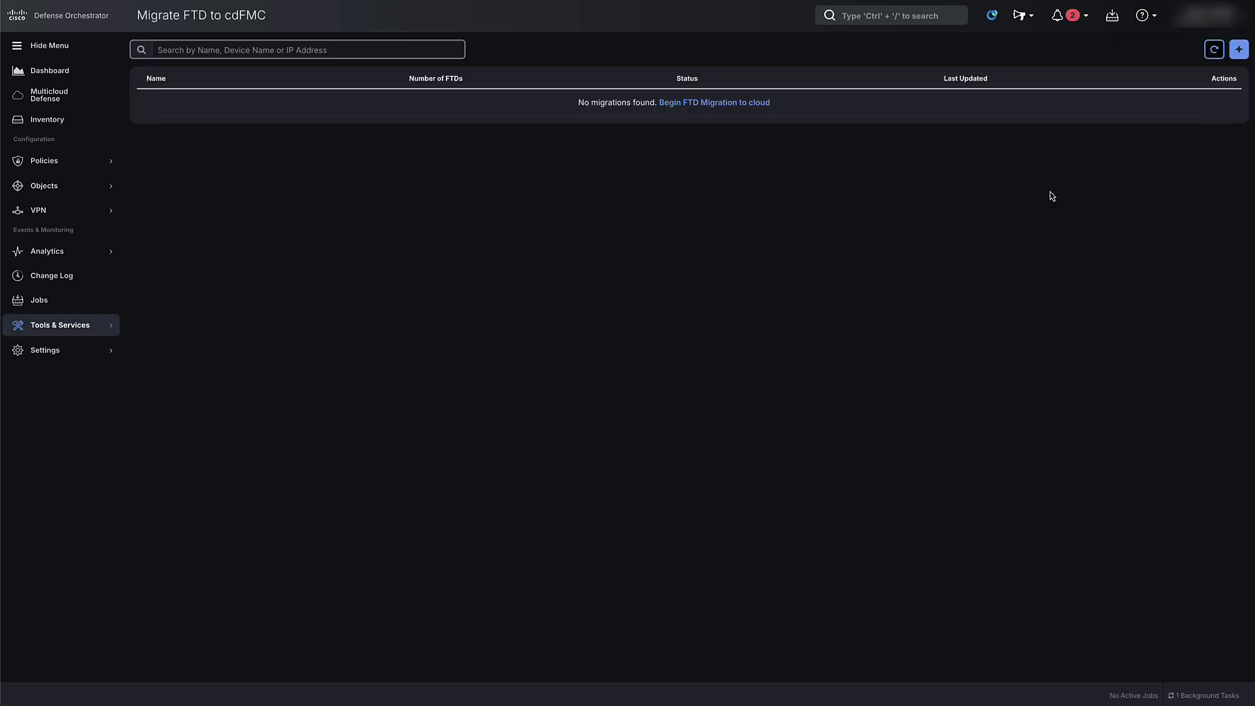
# Start a new migration and review the outbound port 443 prerequisites for the FTD and on-prem FMC
pyautogui.click(1238, 49)
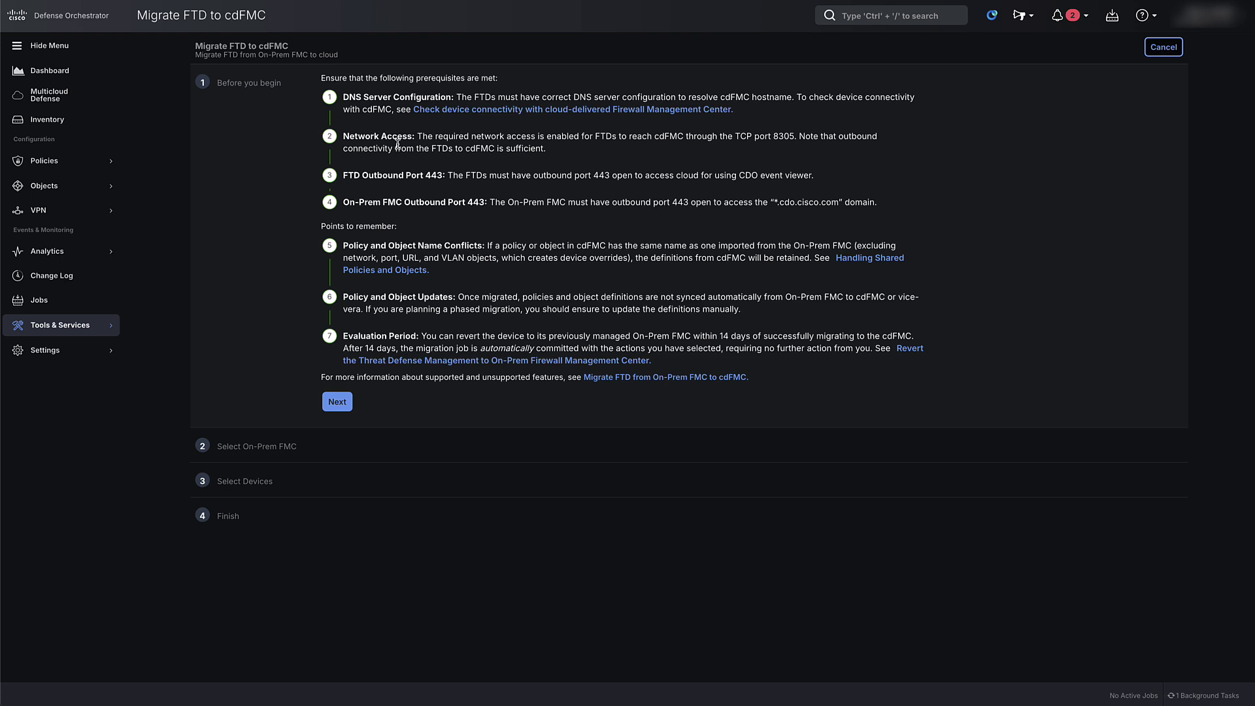
pyautogui.moveTo(344, 175); pyautogui.dragTo(818, 175)
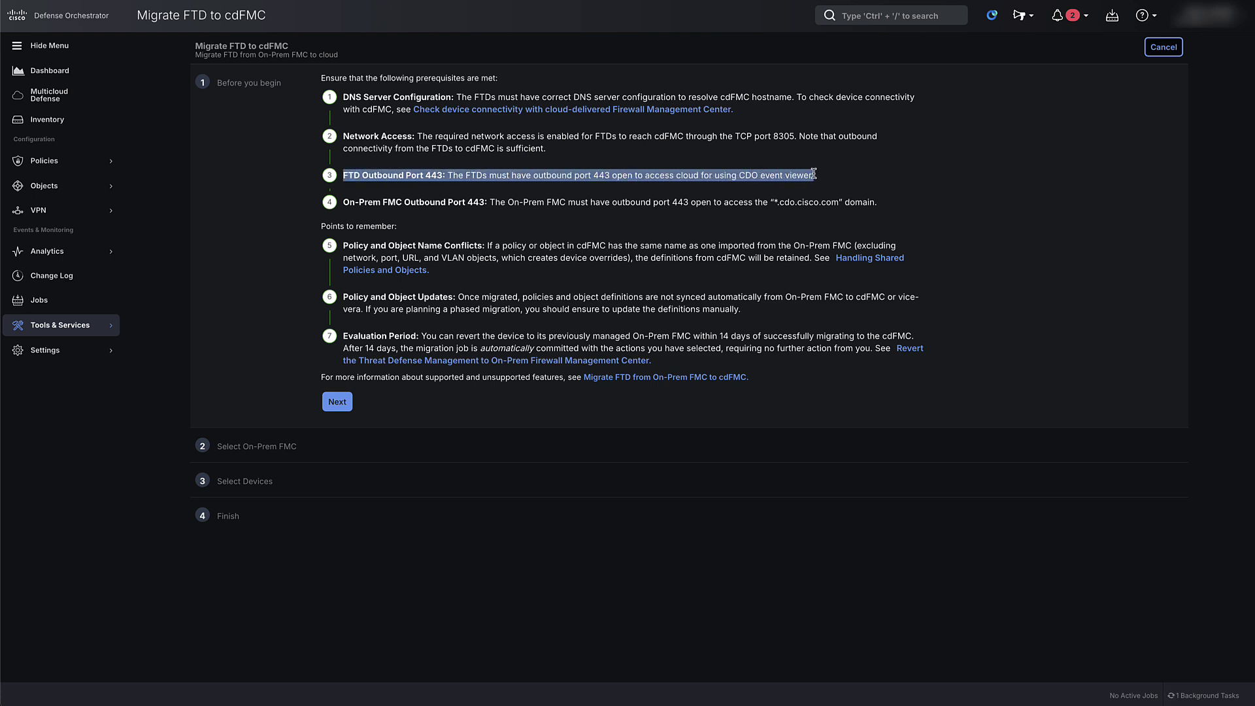
pyautogui.moveTo(343, 202); pyautogui.dragTo(894, 207)
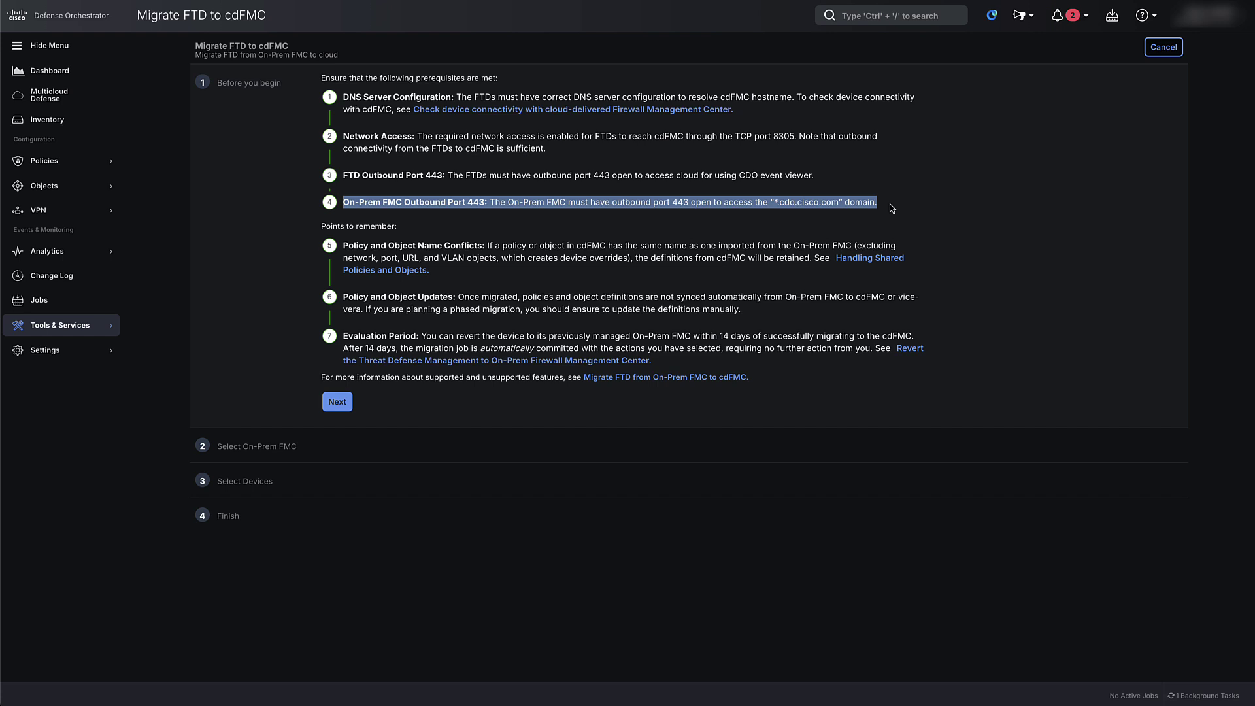
# Move past the prerequisites and choose the onboarded on-prem FMC as the migration source
pyautogui.click(338, 401)
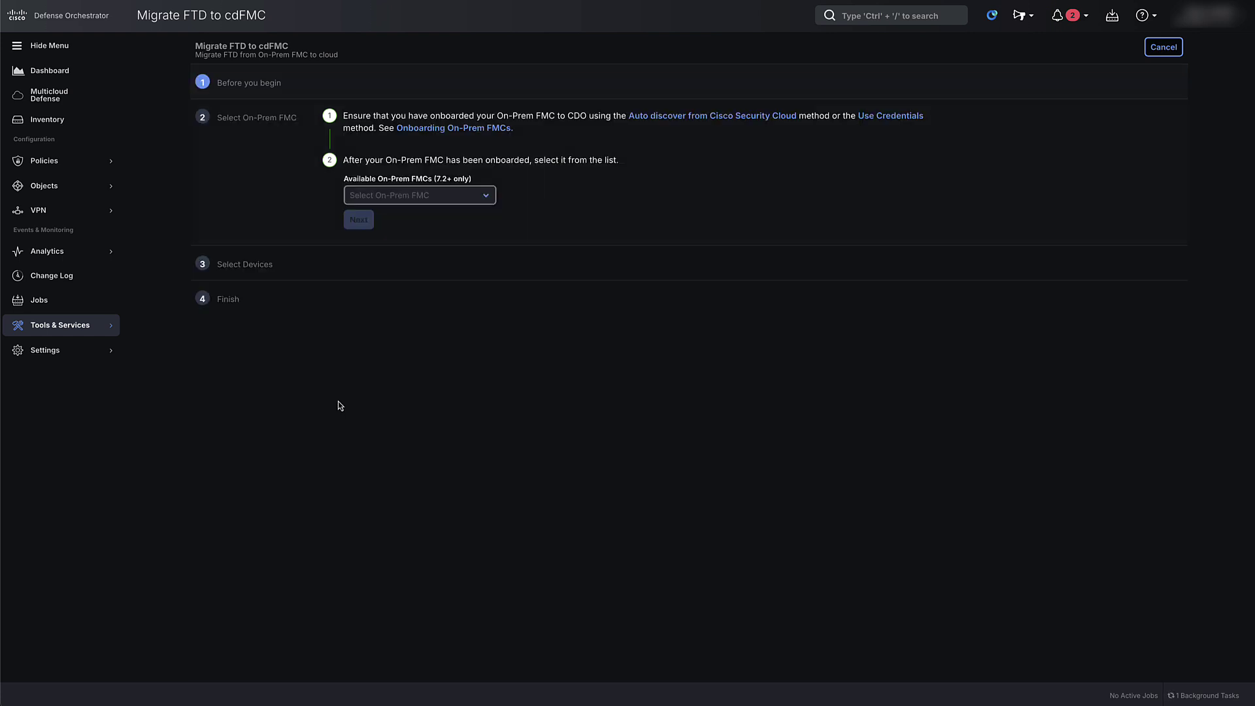
pyautogui.click(440, 200)
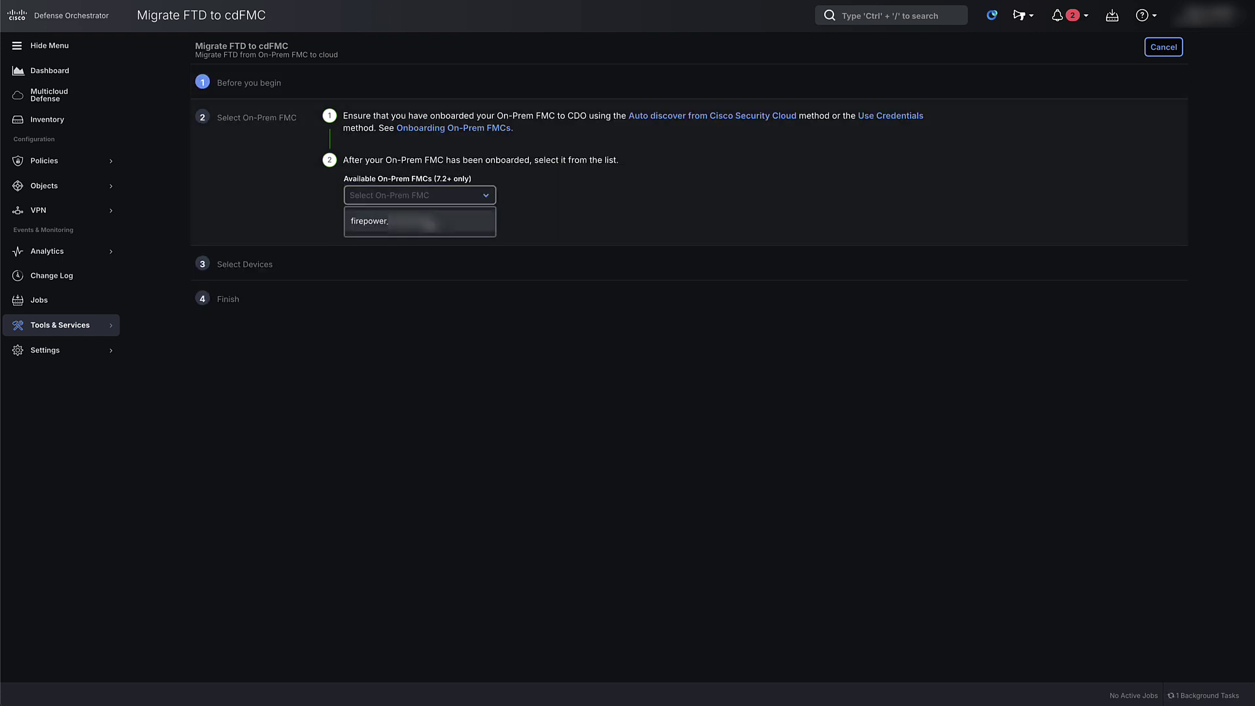
pyautogui.click(428, 220)
pyautogui.click(370, 225)
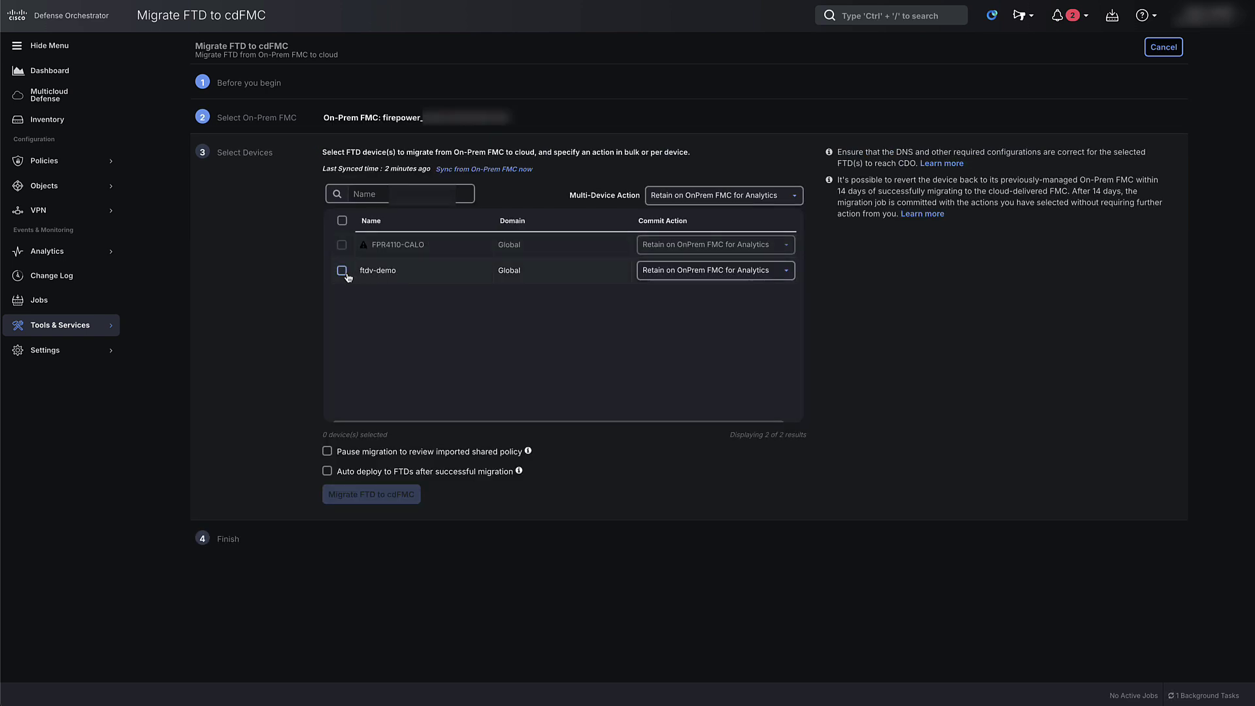
# Select ftdv-demo with commit action 'Delete FTD from OnPrem FMC'
pyautogui.click(342, 270)
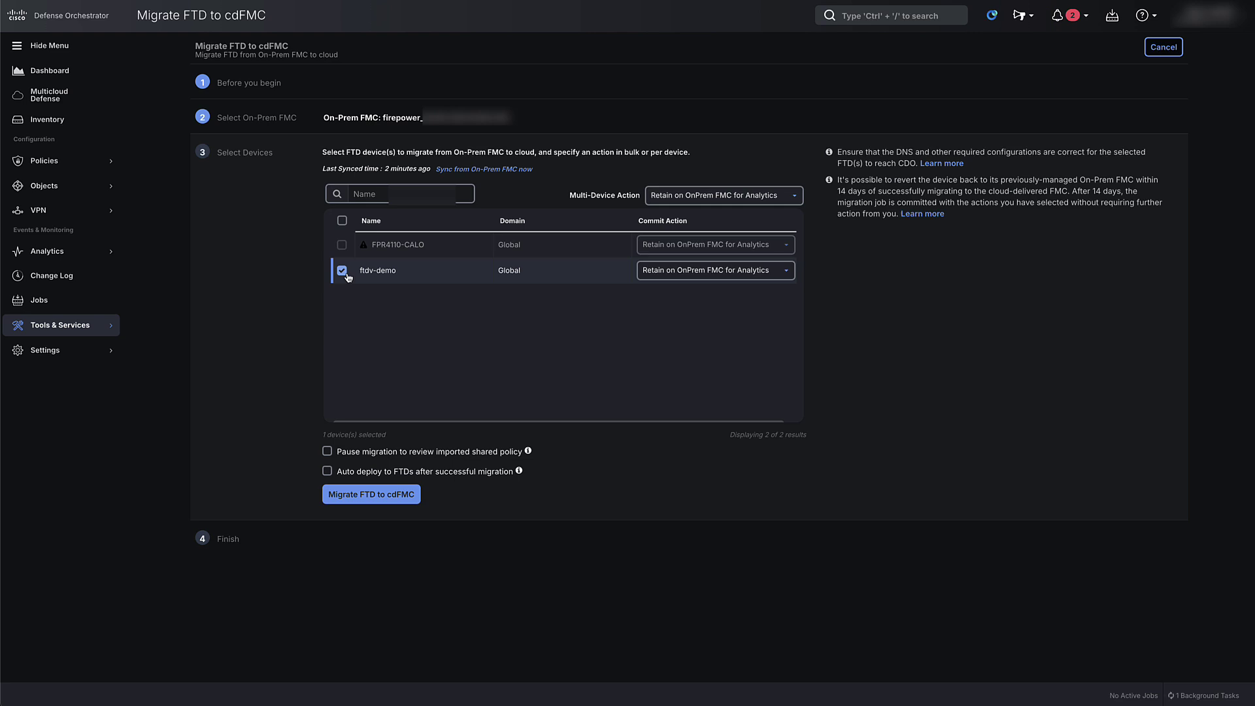
pyautogui.click(656, 277)
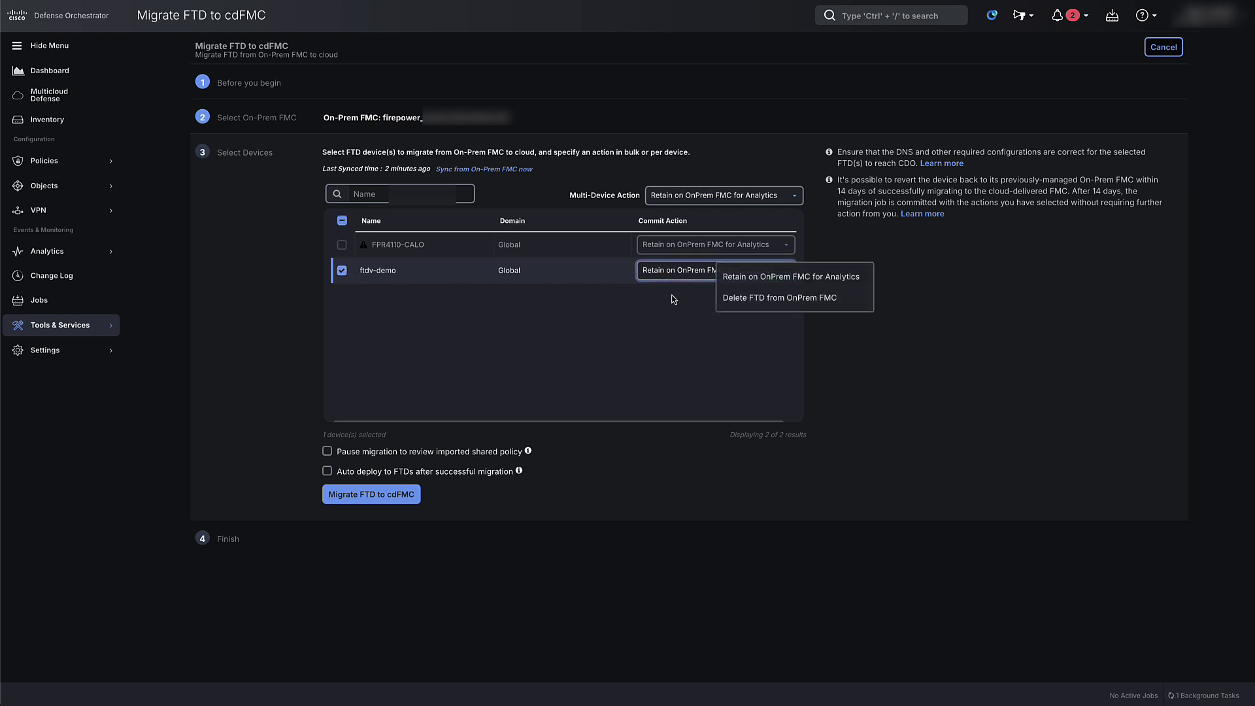
pyautogui.click(760, 300)
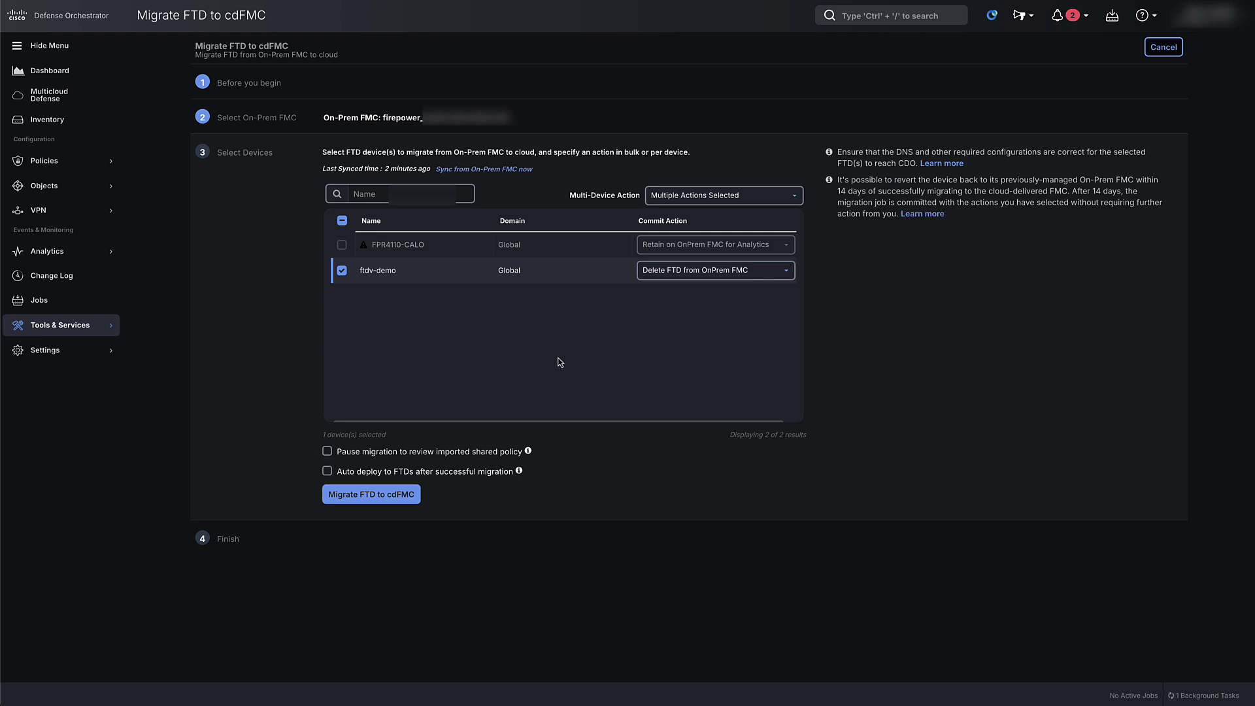
# Migrate ftdv-demo to cdFMC and follow the job's progress and workflows until it succeeds
pyautogui.click(390, 497)
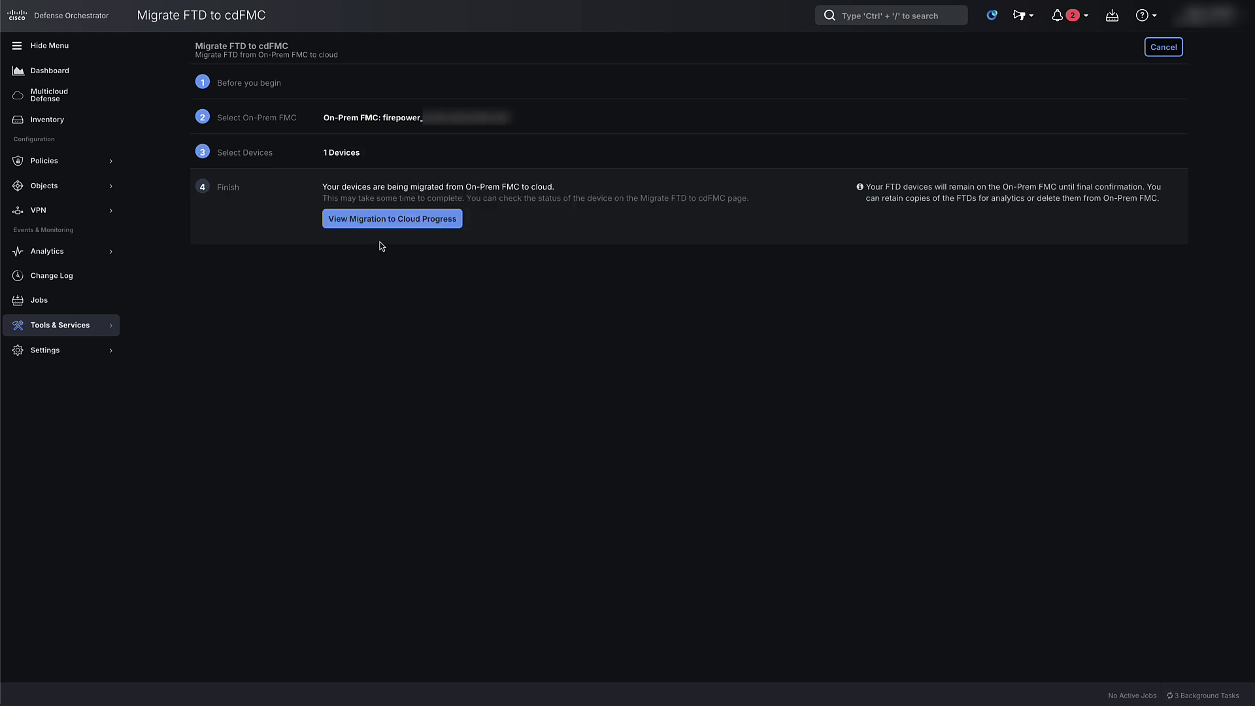
pyautogui.click(382, 222)
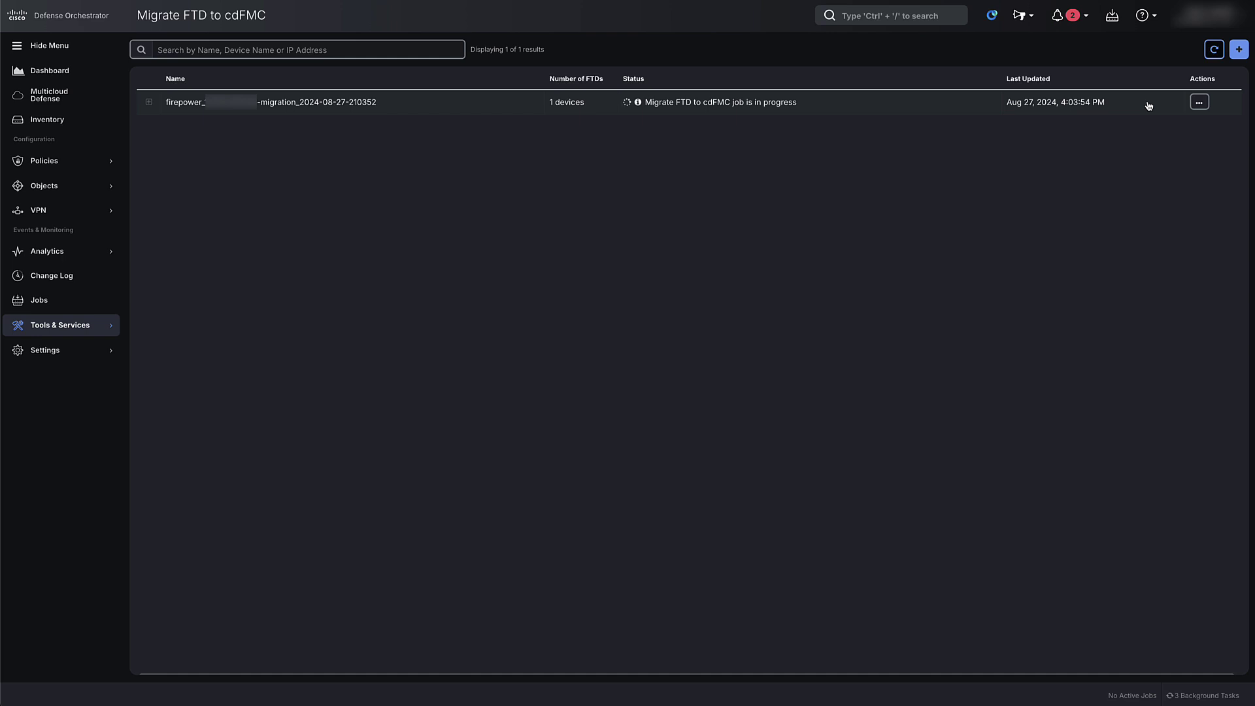
pyautogui.click(1200, 106)
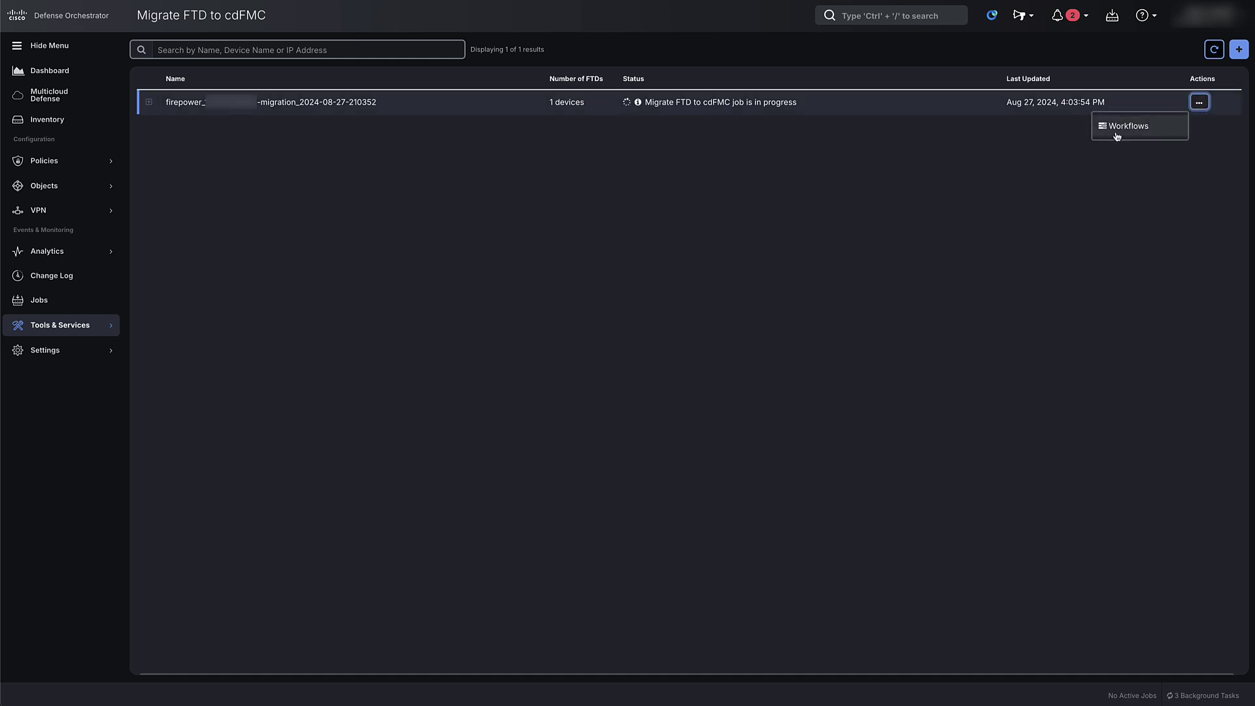
pyautogui.click(1117, 128)
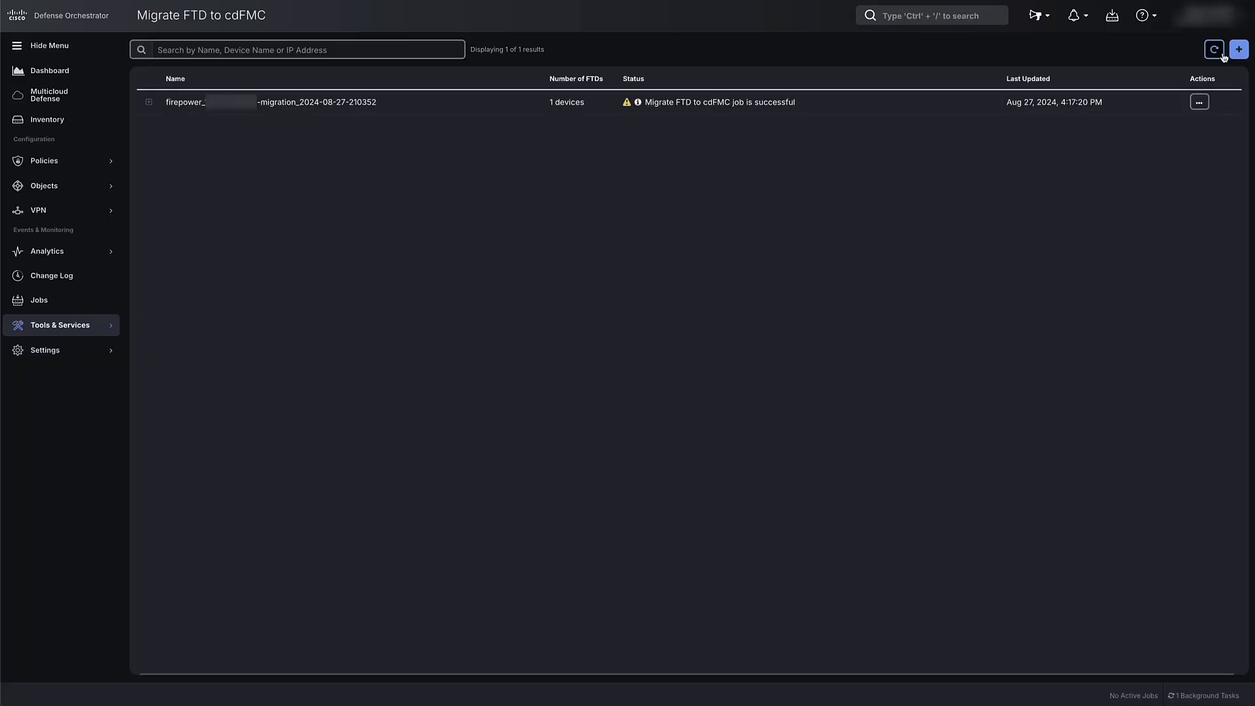
# Commit the migration changes for ftdv-demo from the job's Actions menu
pyautogui.click(1200, 103)
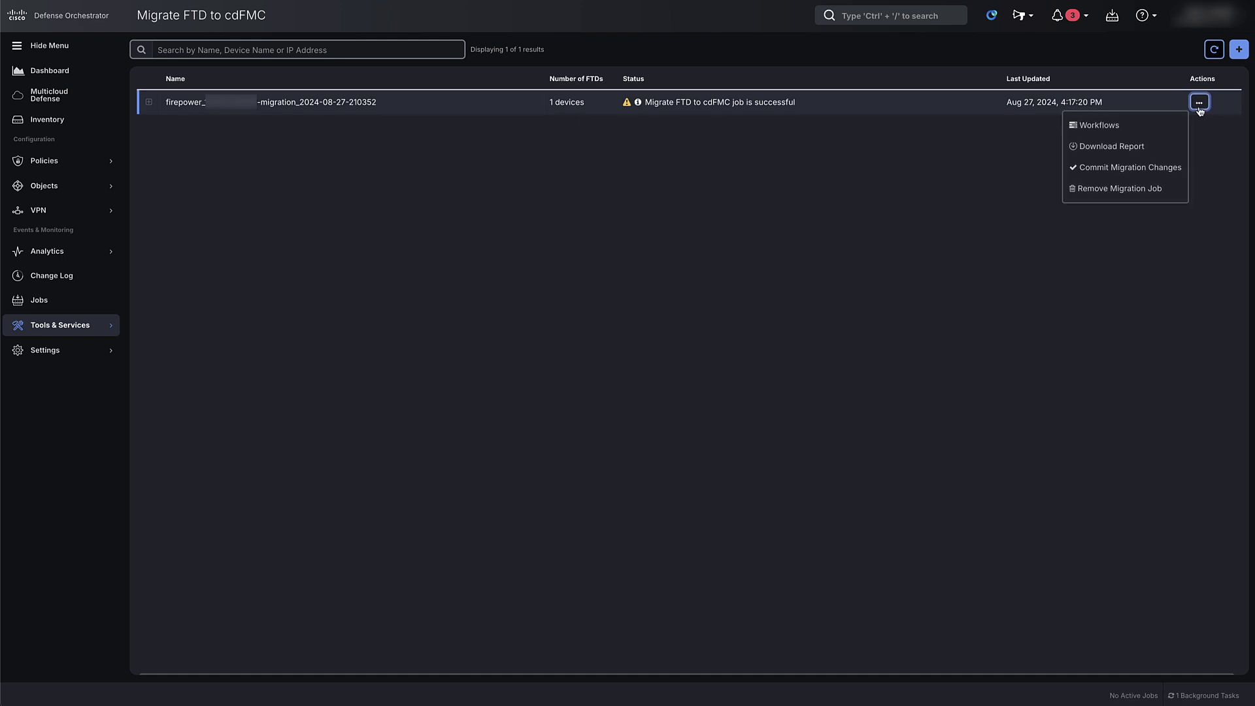
pyautogui.click(1135, 172)
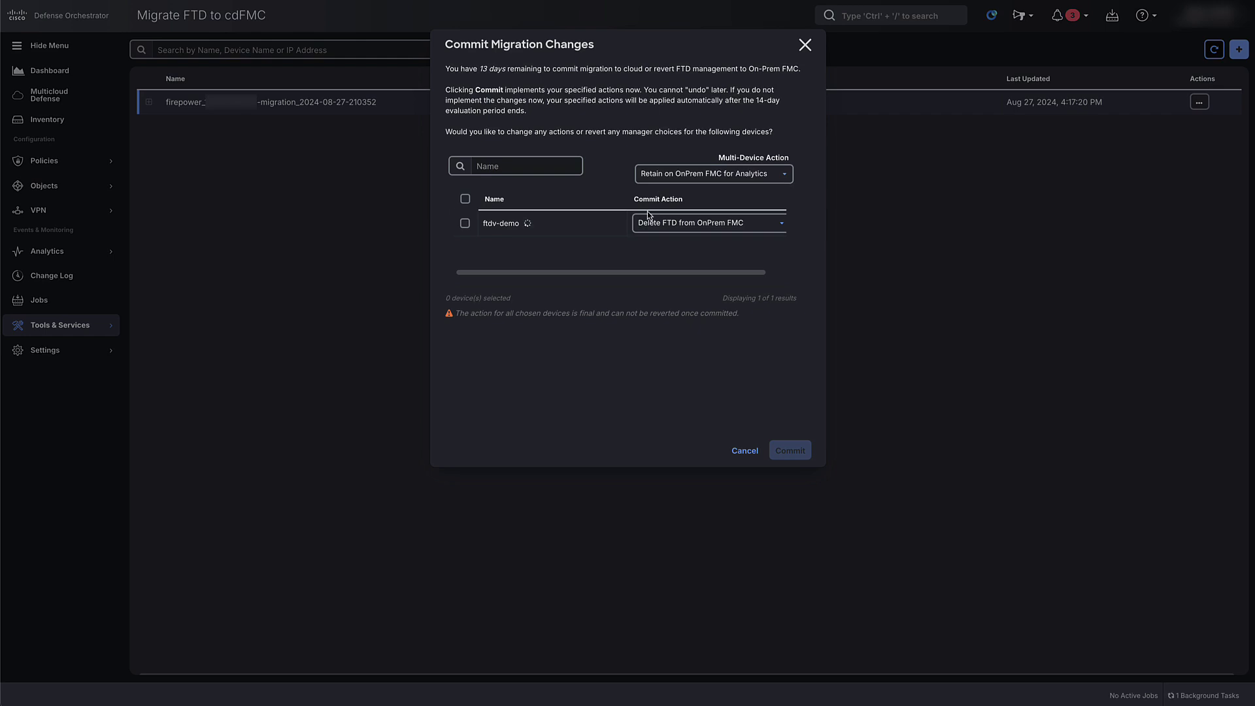
pyautogui.click(465, 223)
pyautogui.click(790, 451)
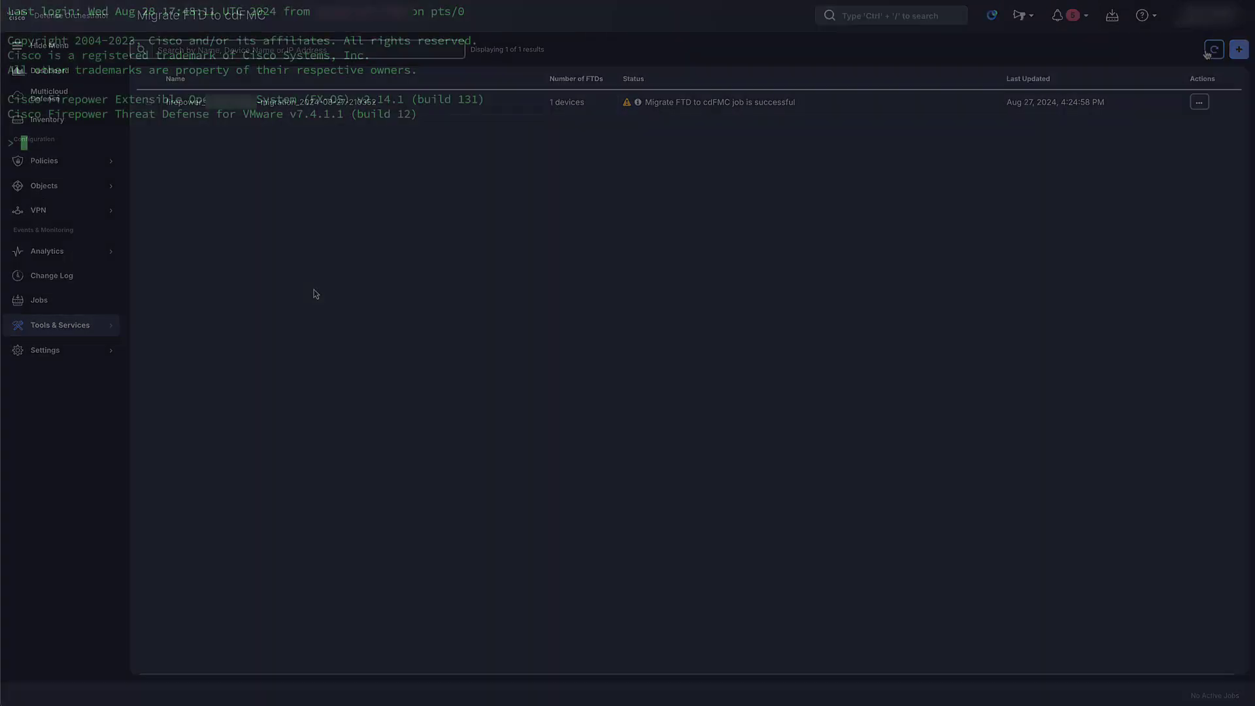
# Run show managers and verify the cdFMC host shows registration Completed
pyautogui.press('Return')
pyautogui.write('show')
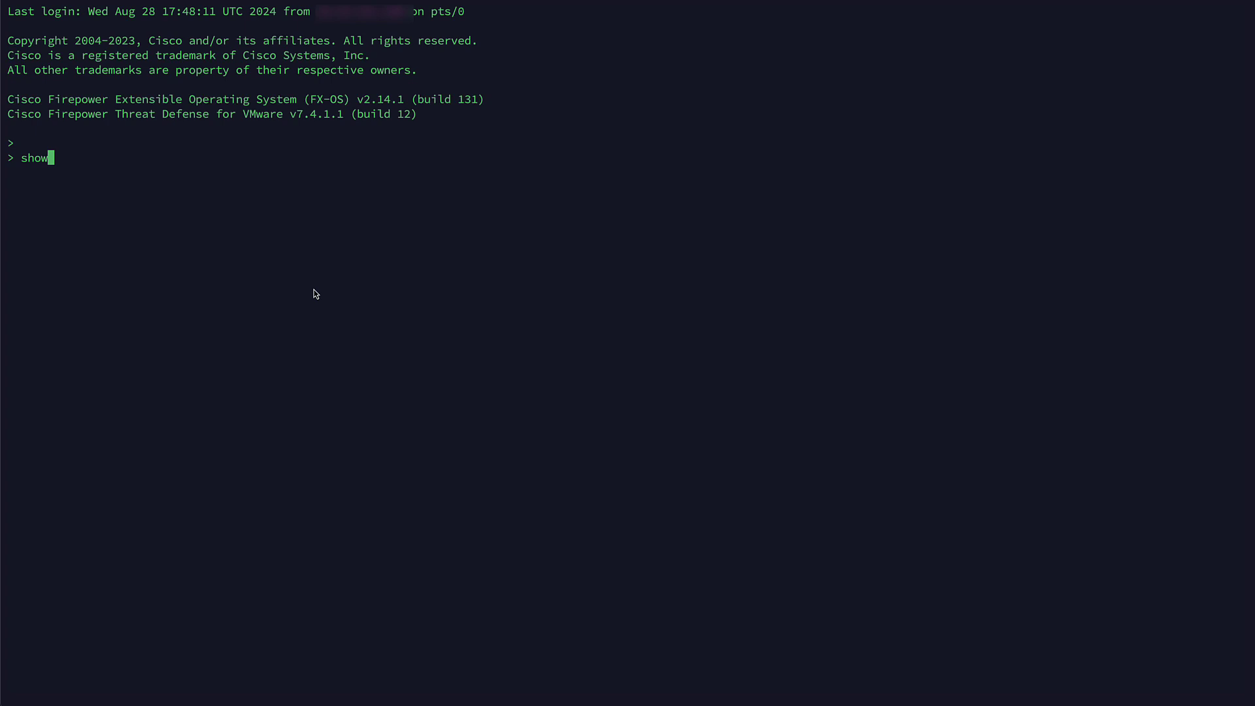
pyautogui.write(' managers')
pyautogui.press('Return')
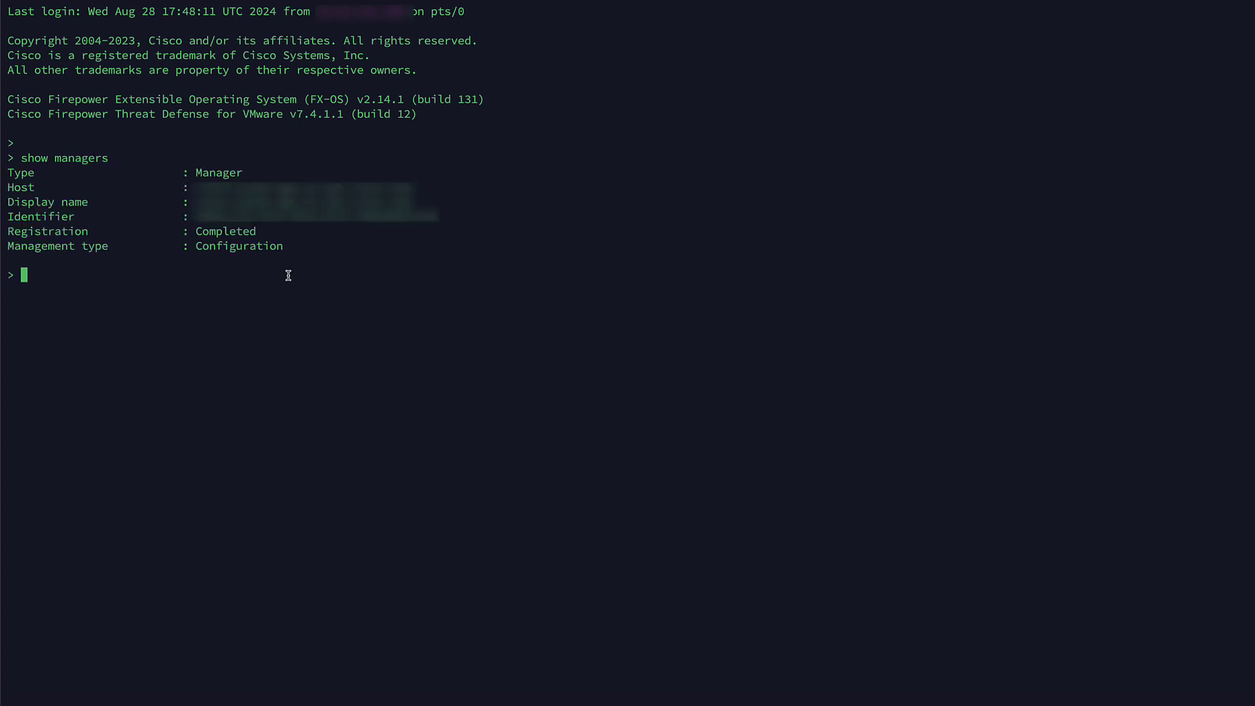
pyautogui.moveTo(261, 233); pyautogui.dragTo(189, 234)
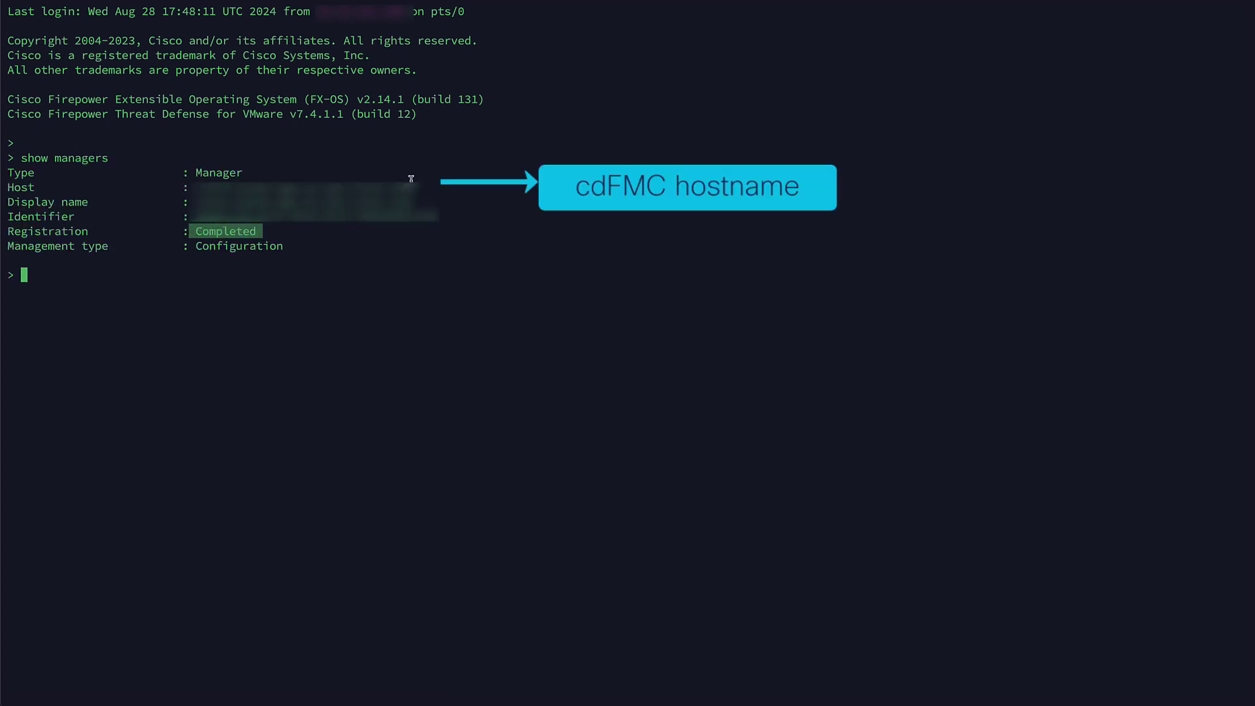
pyautogui.moveTo(412, 184); pyautogui.dragTo(189, 187)
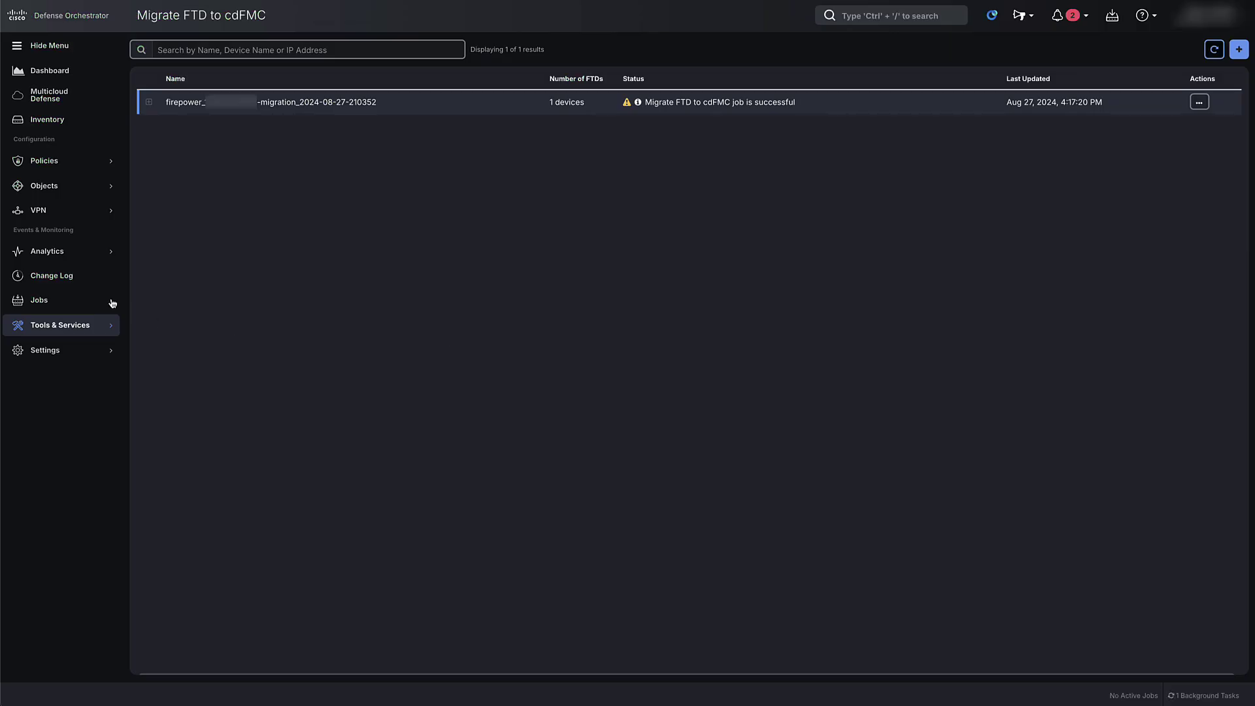
# Open the Cloud-Delivered FMC device list under Firewall Management Center to view FTDv-7.4.1.1
pyautogui.click(63, 326)
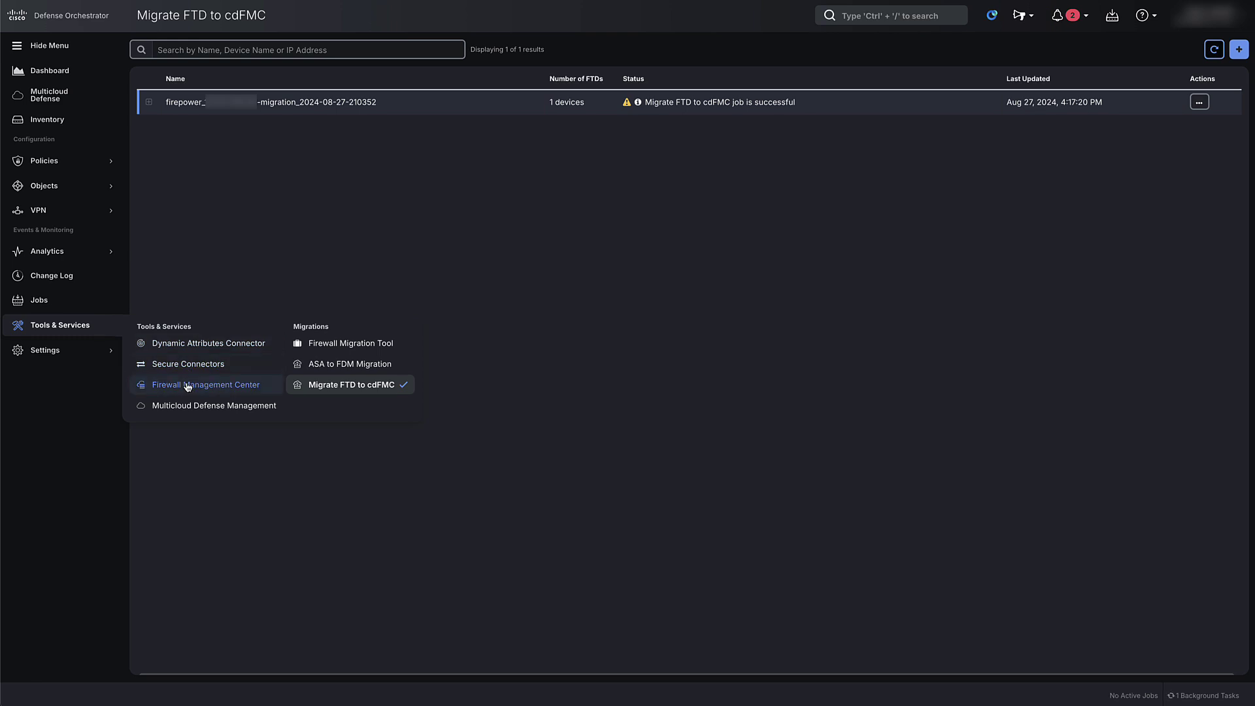
pyautogui.click(188, 385)
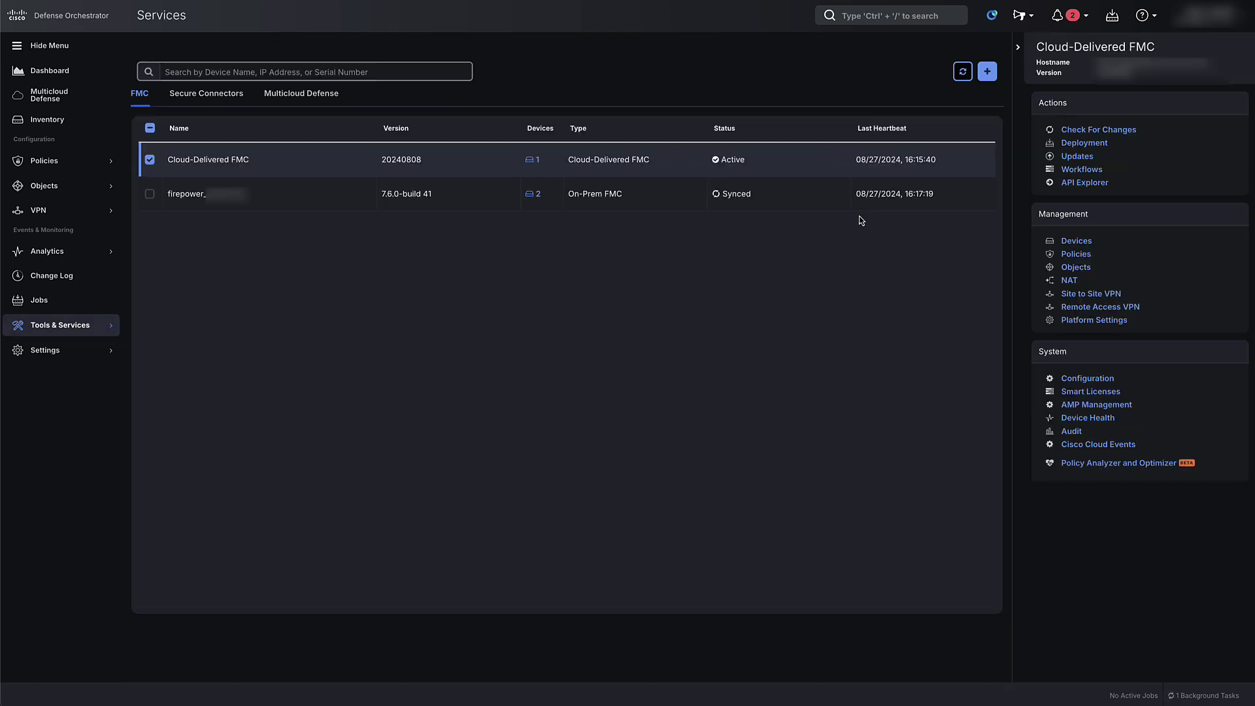
pyautogui.click(1079, 241)
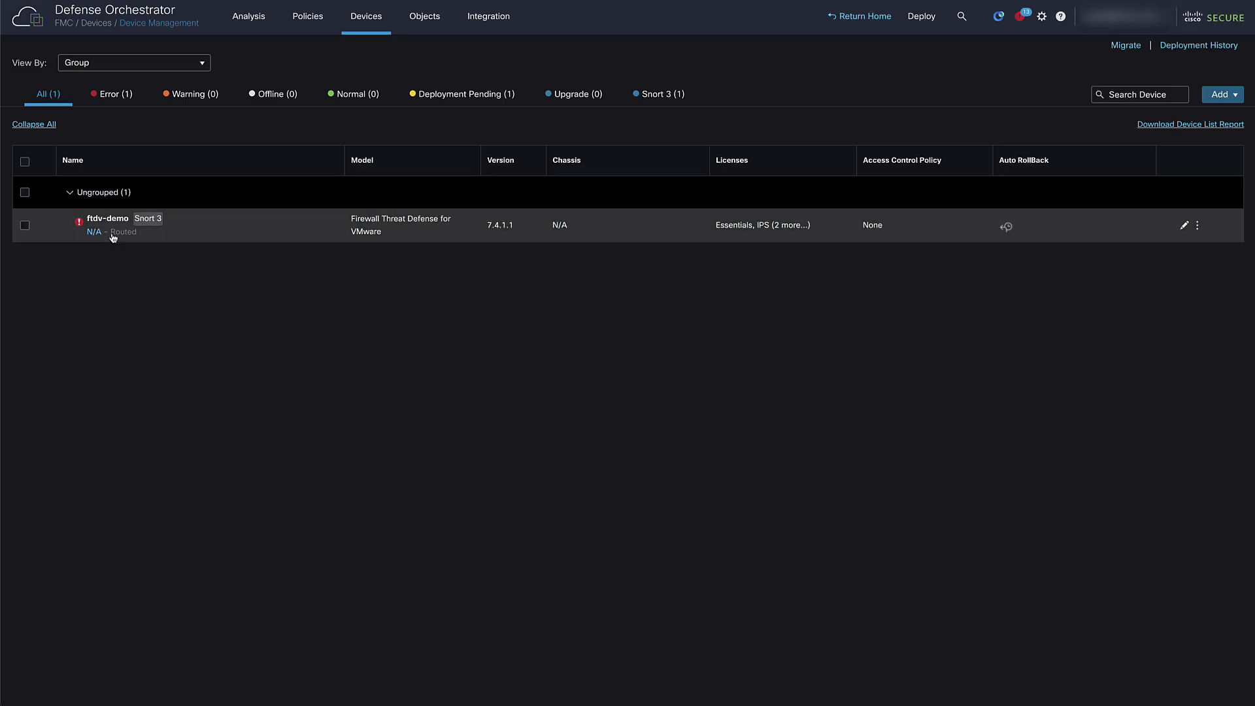
pyautogui.moveTo(112, 229)
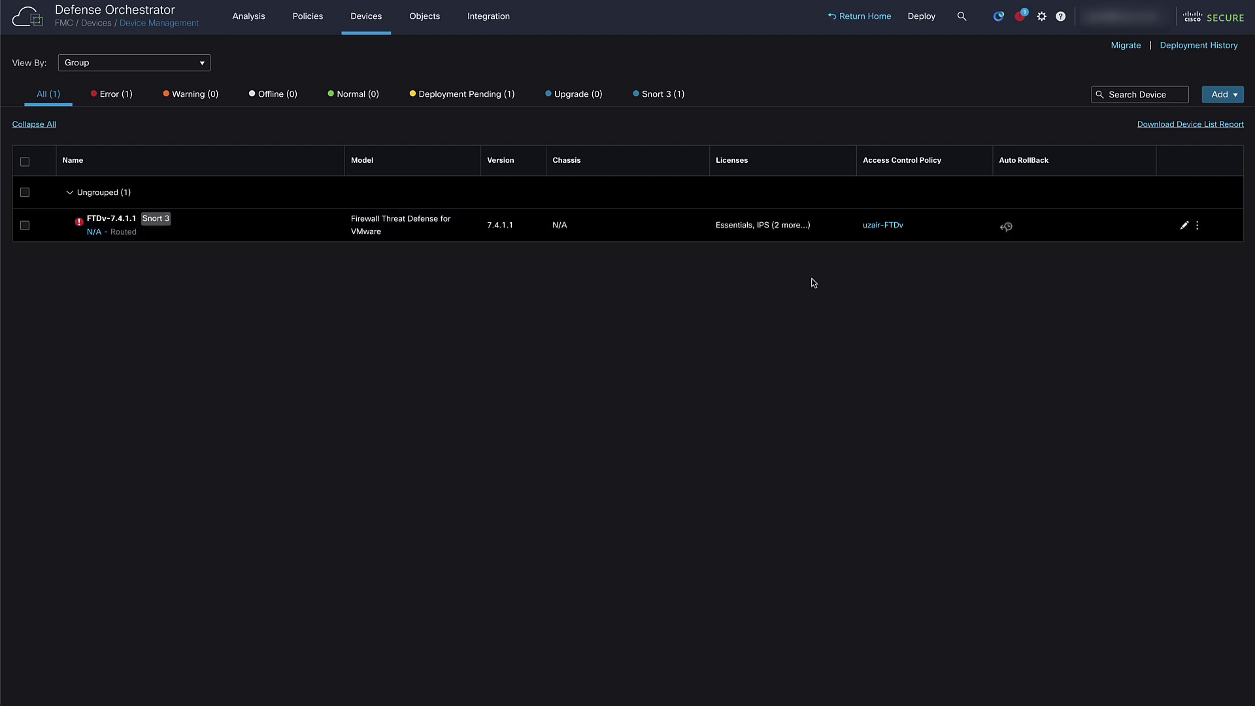
# Deploy pending changes to FTDv-7.4.1.1 via Advanced Deploy and confirm
pyautogui.click(918, 23)
pyautogui.click(985, 58)
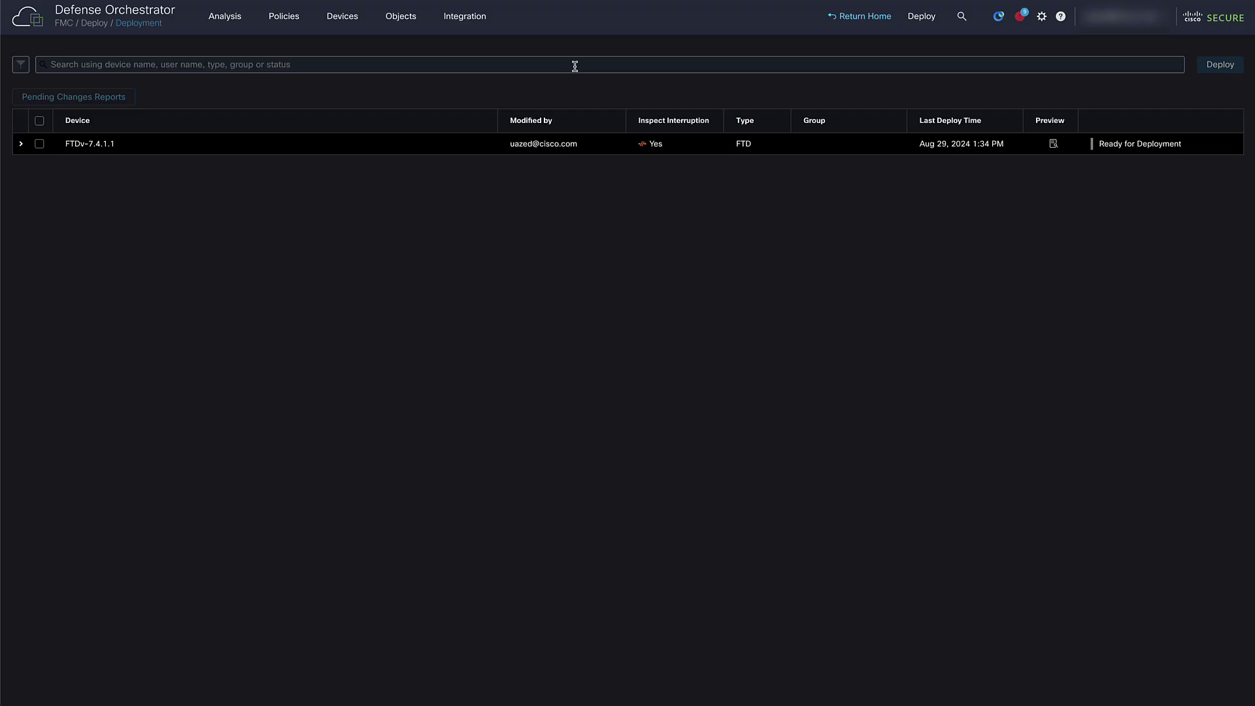
pyautogui.click(39, 144)
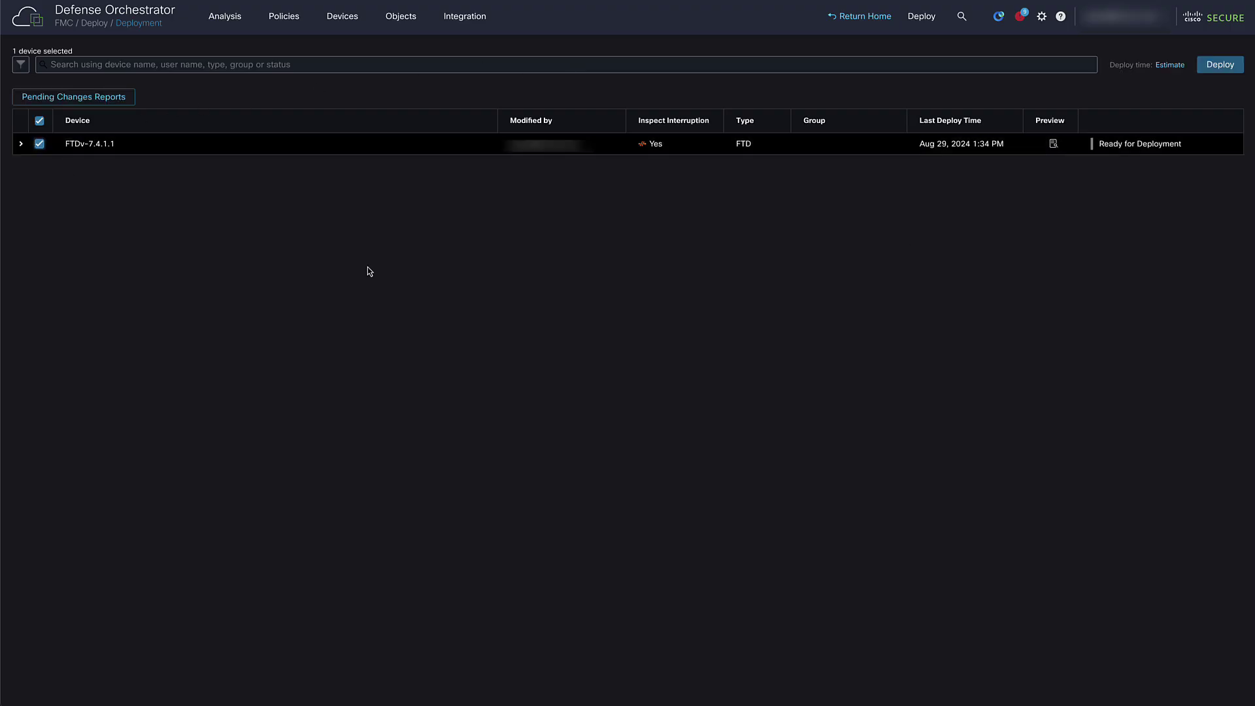
pyautogui.click(1221, 65)
pyautogui.click(763, 447)
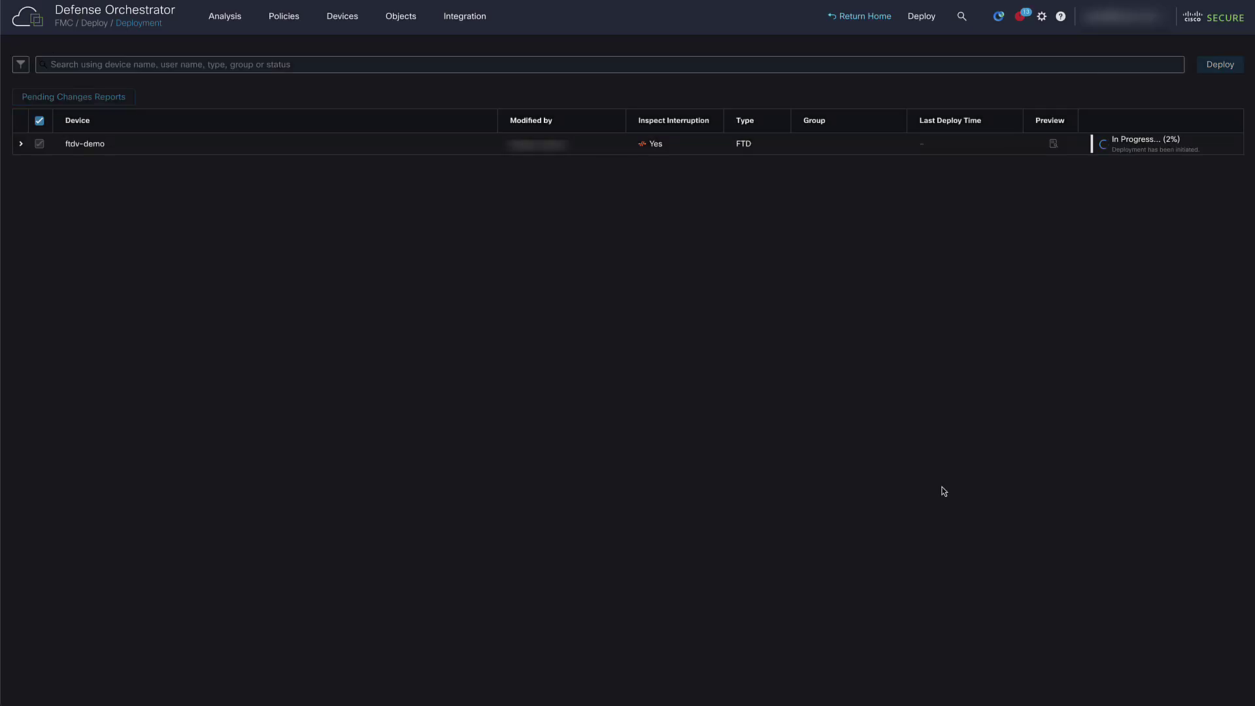